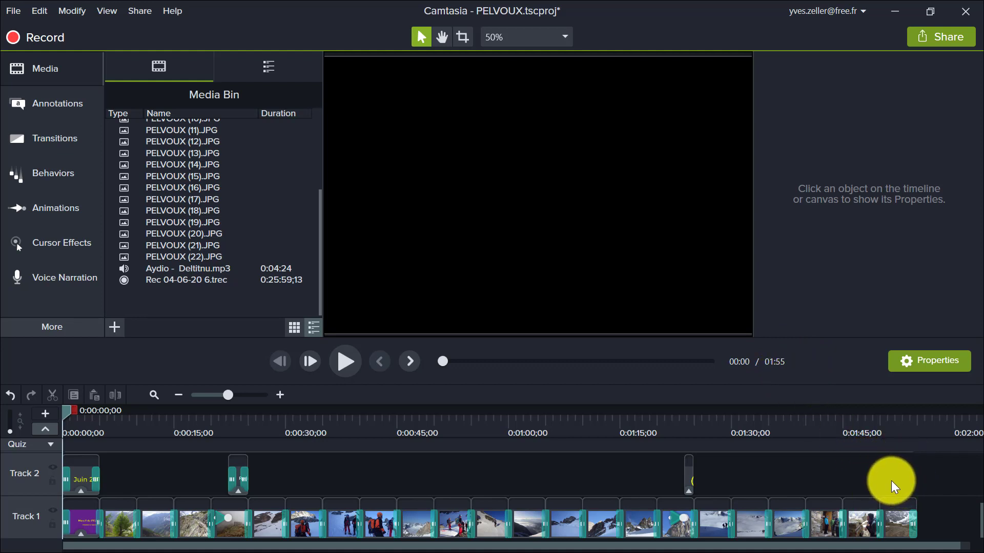
- Switch from Camtasia to the YouTube channel page in the browser and check the account menu
left_click(894, 12)
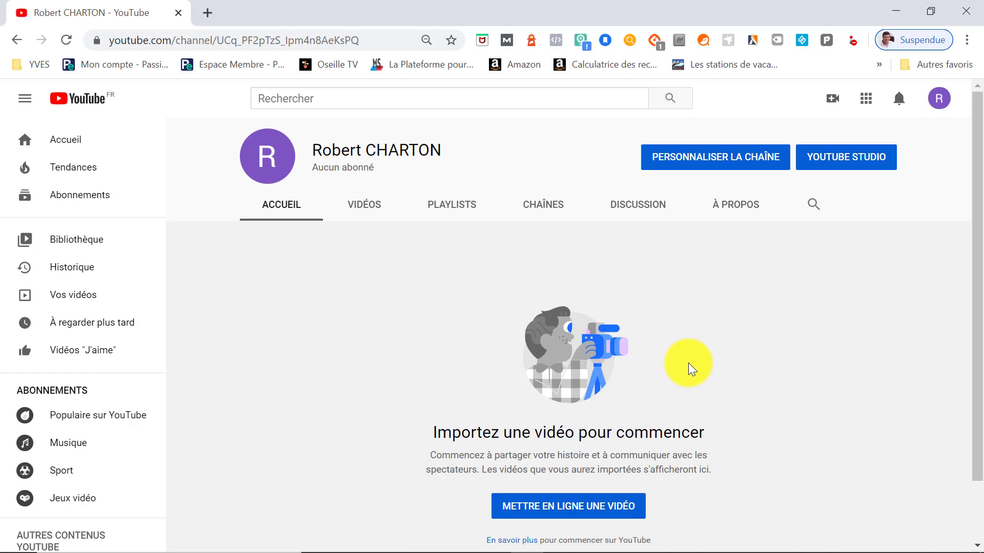
left_click(939, 102)
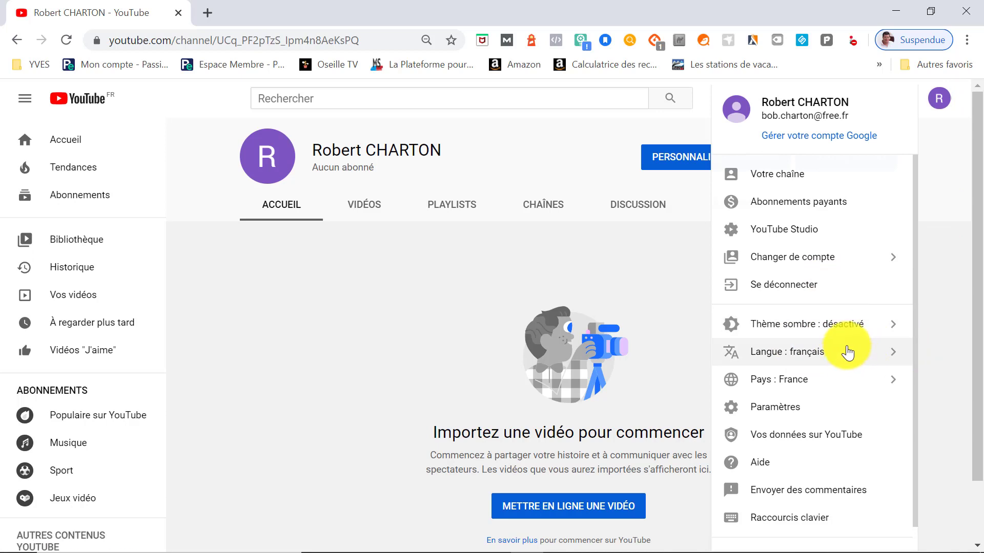
left_click(944, 105)
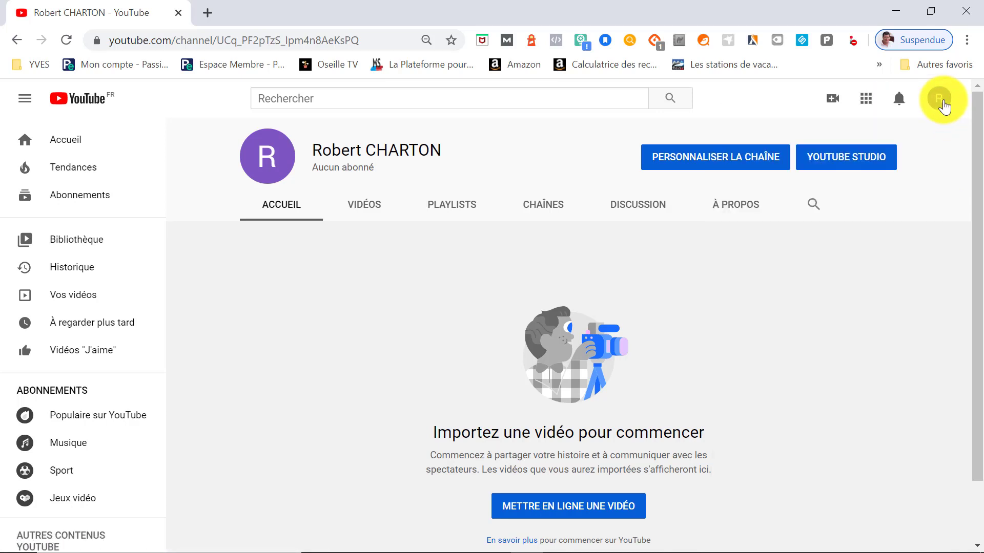
left_click(940, 101)
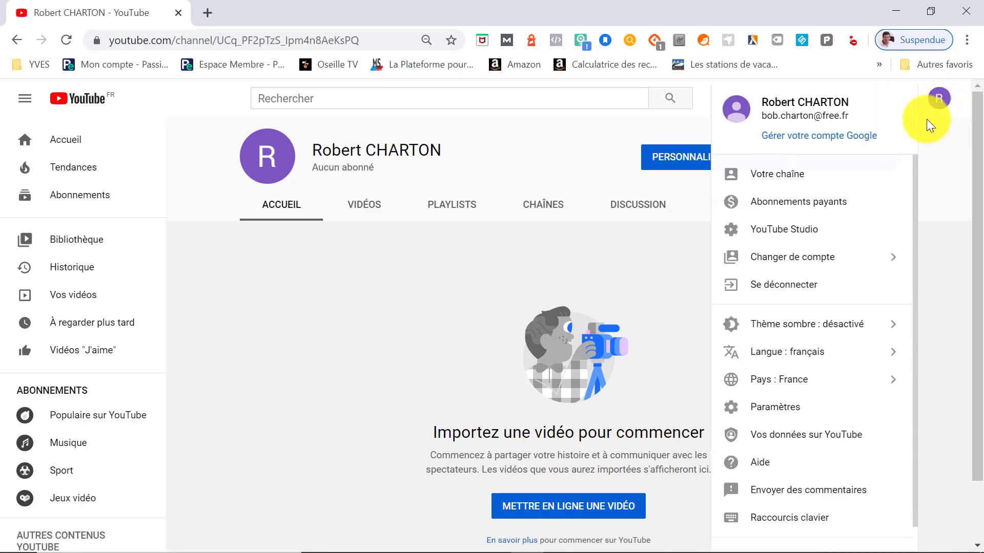
left_click(948, 264)
- Open YouTube Studio for the channel and go to its audio library (Bibliothèque audio)
left_click(854, 161)
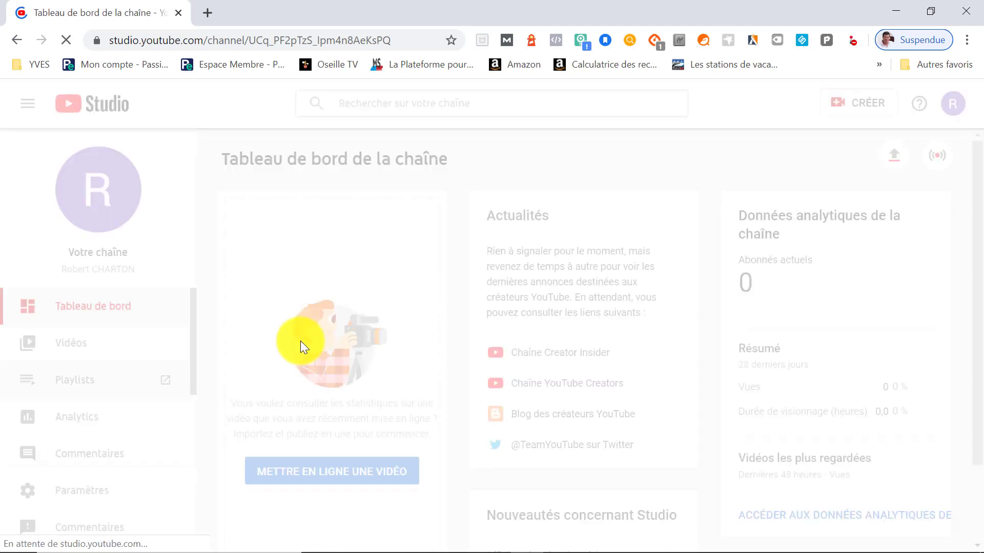
scroll(113, 370, "down", 3)
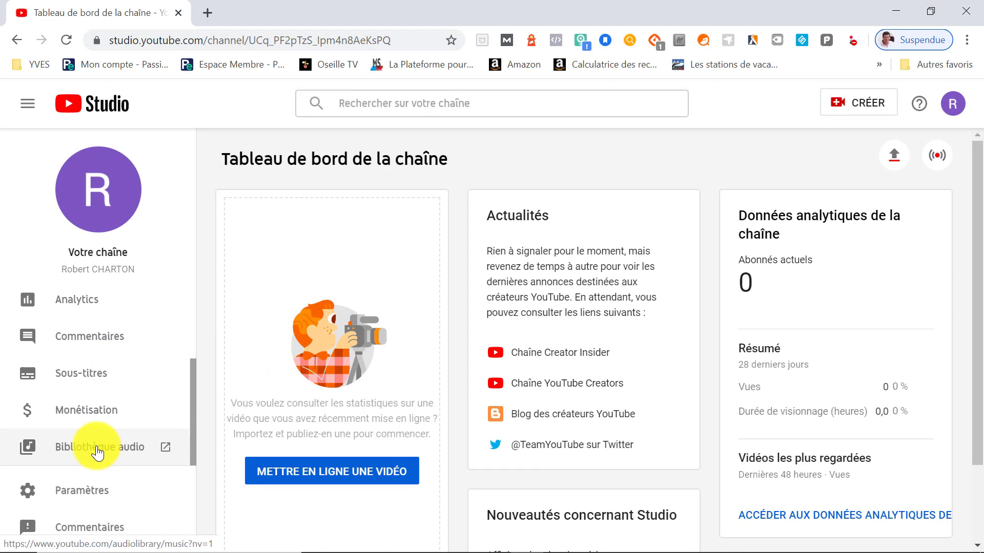
left_click(98, 451)
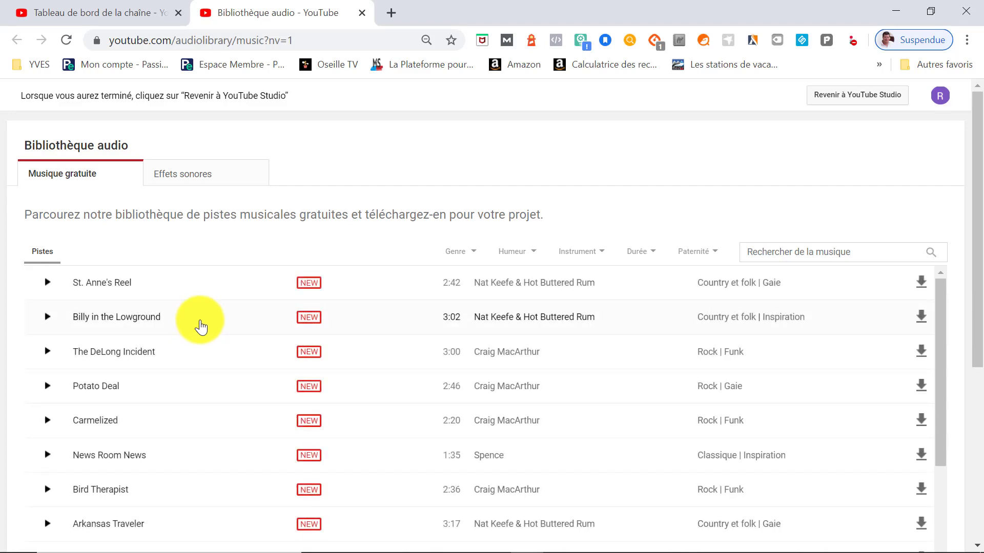
- Look through the list of free music tracks in the audio library and return to its beginning
scroll(347, 353, "down", 2)
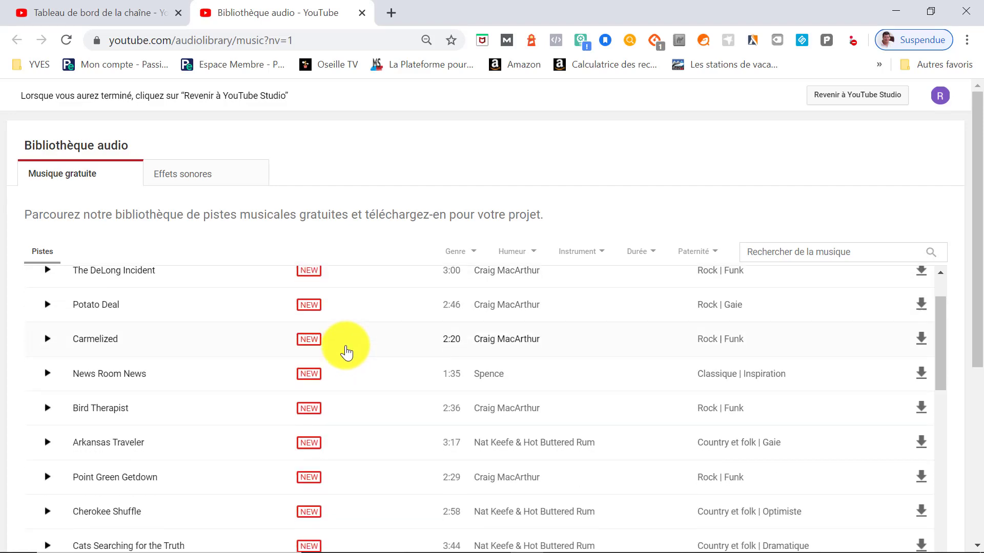
scroll(347, 352, "down", 15)
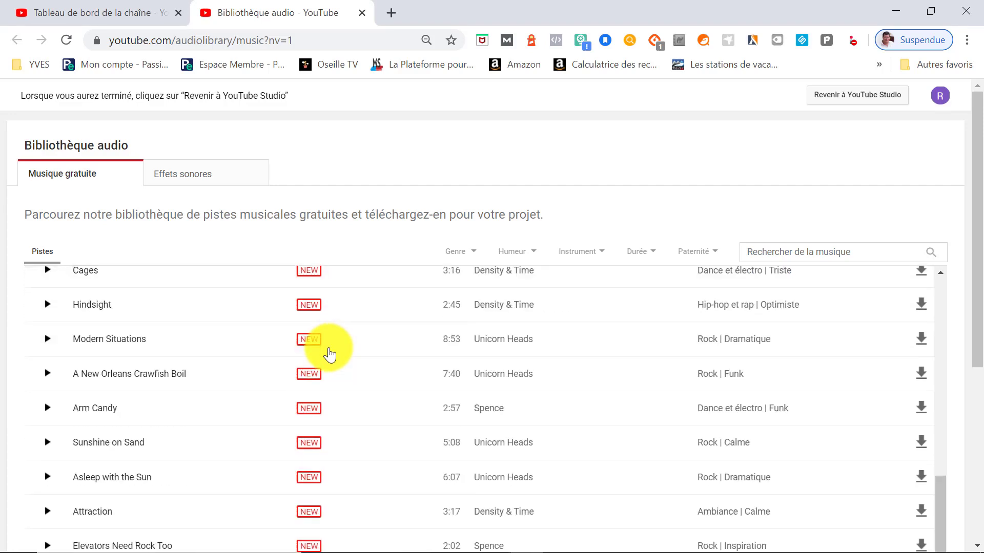
scroll(330, 354, "down", 20)
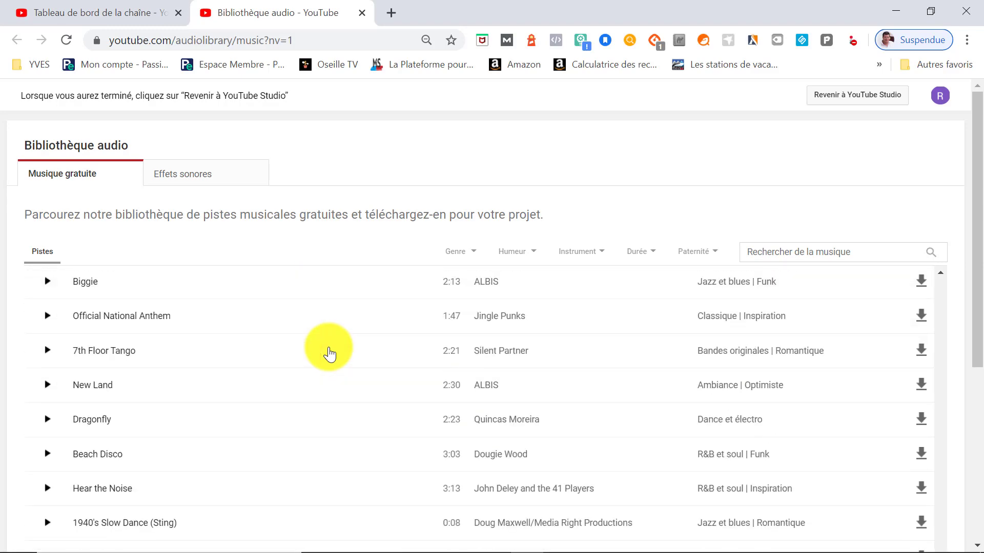
scroll(330, 353, "down", 17)
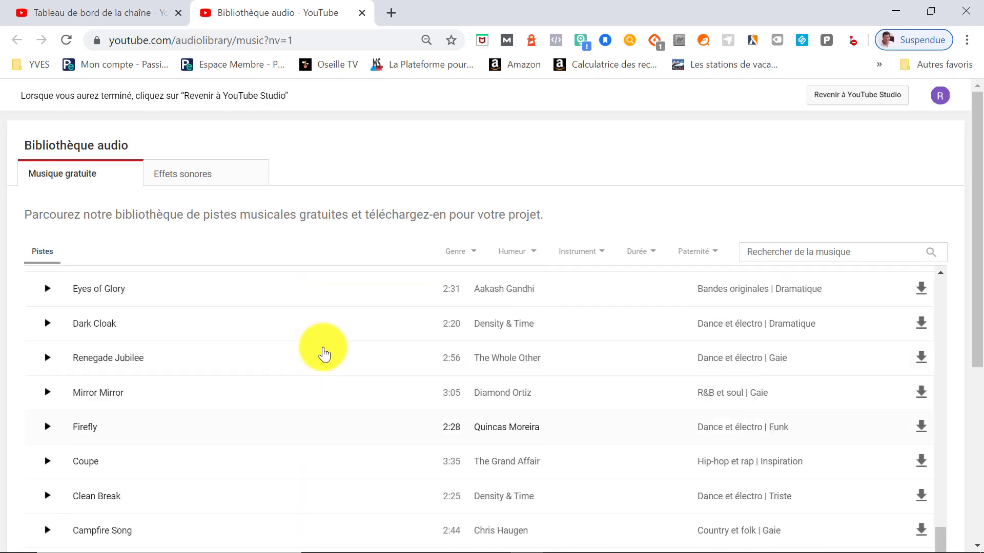
scroll(318, 354, "up", 20)
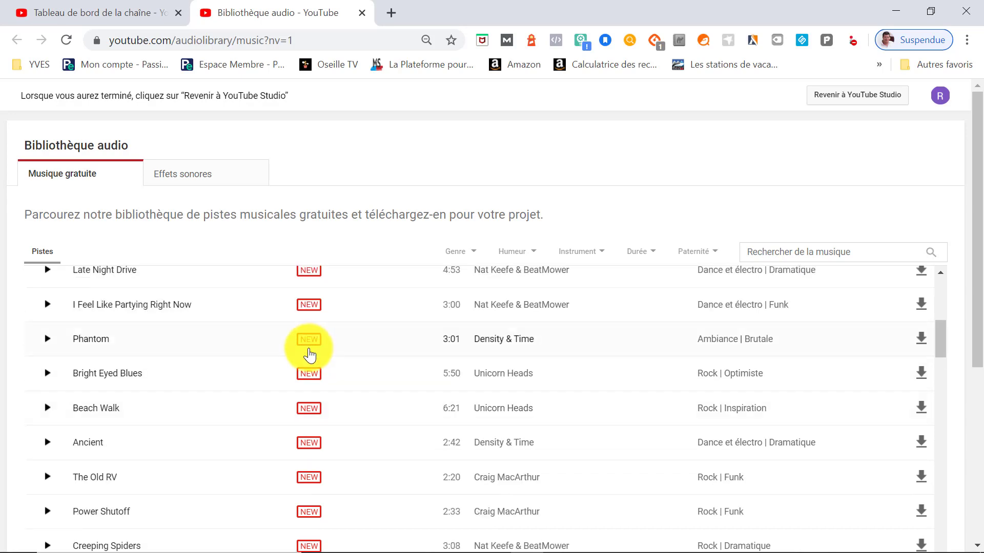
scroll(310, 353, "up", 9)
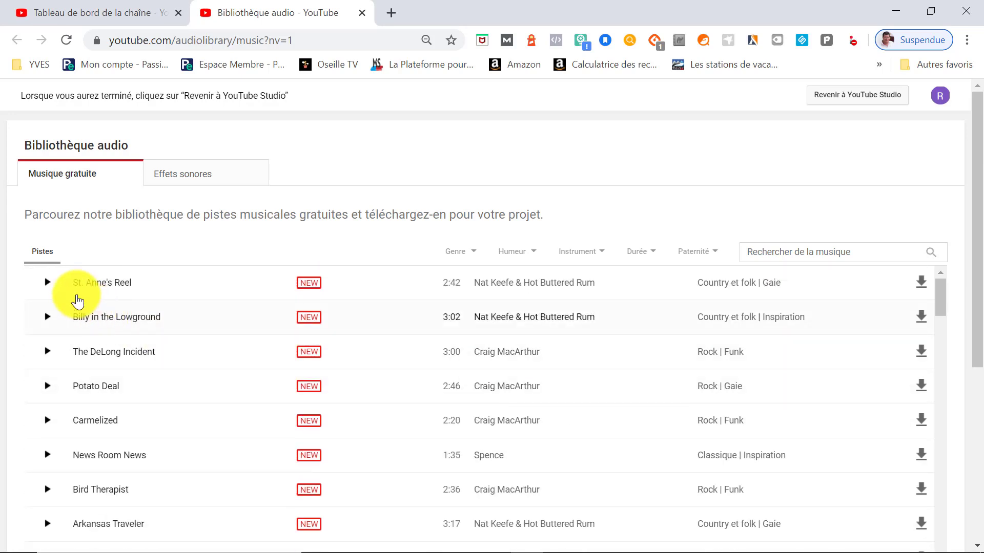
- Preview the track "St. Anne's Reel", check the computer's speaker volume, and pause playback
left_click(47, 282)
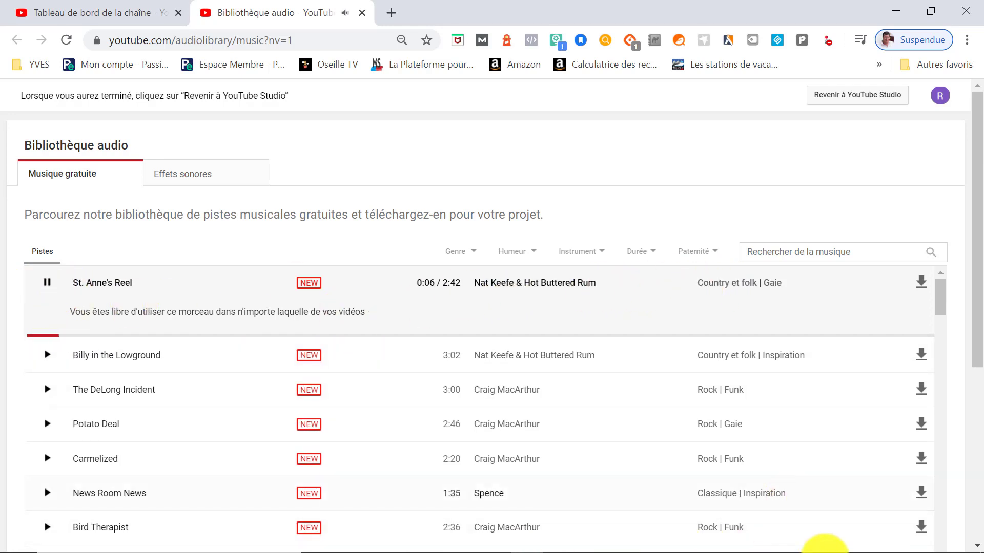
left_click(875, 538)
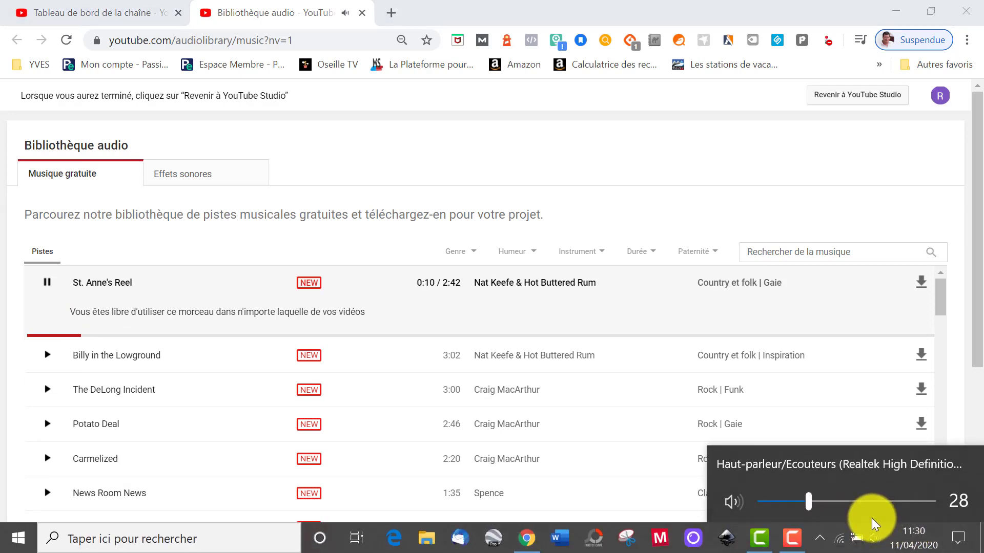
left_click(47, 285)
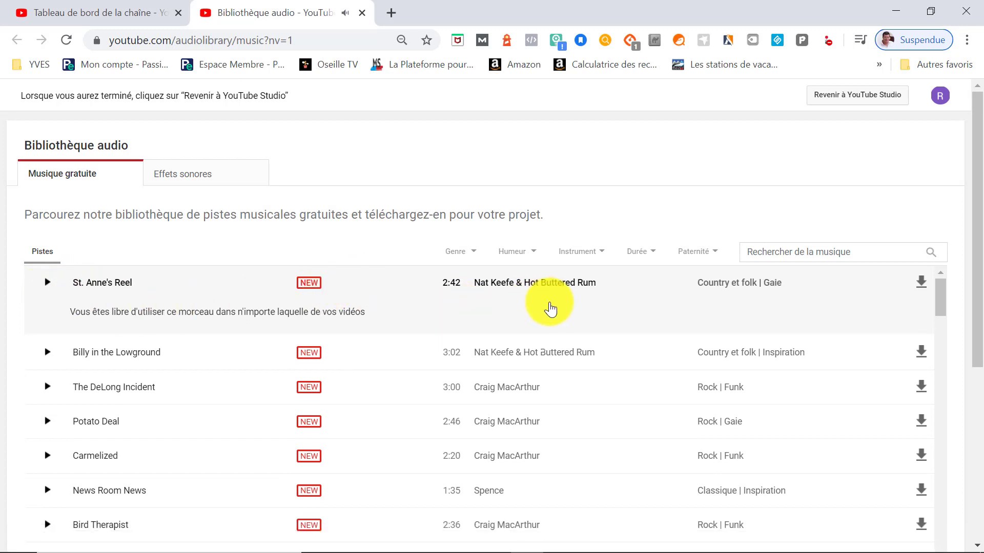
- Review the available music genres without choosing one and skim the unfiltered track list again
left_click(460, 253)
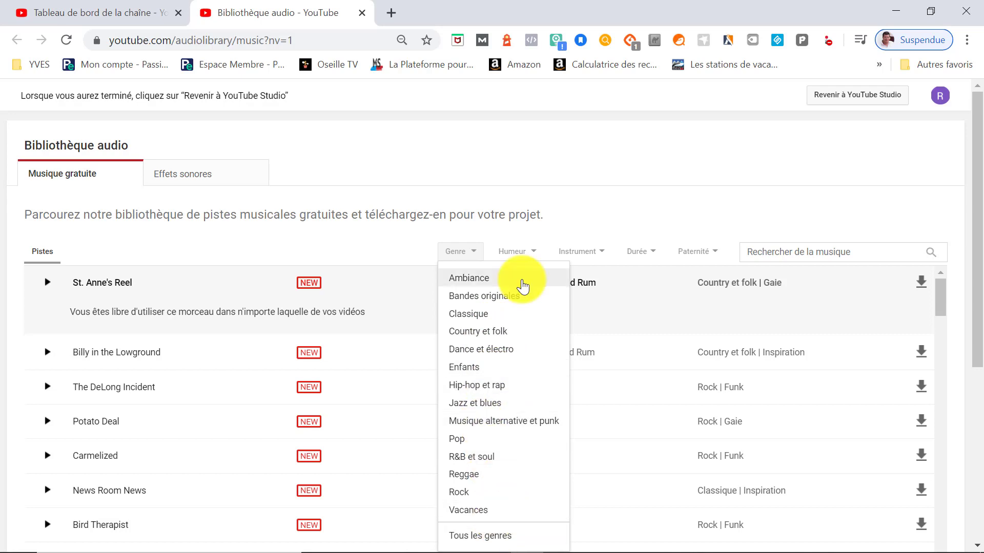
left_click(413, 237)
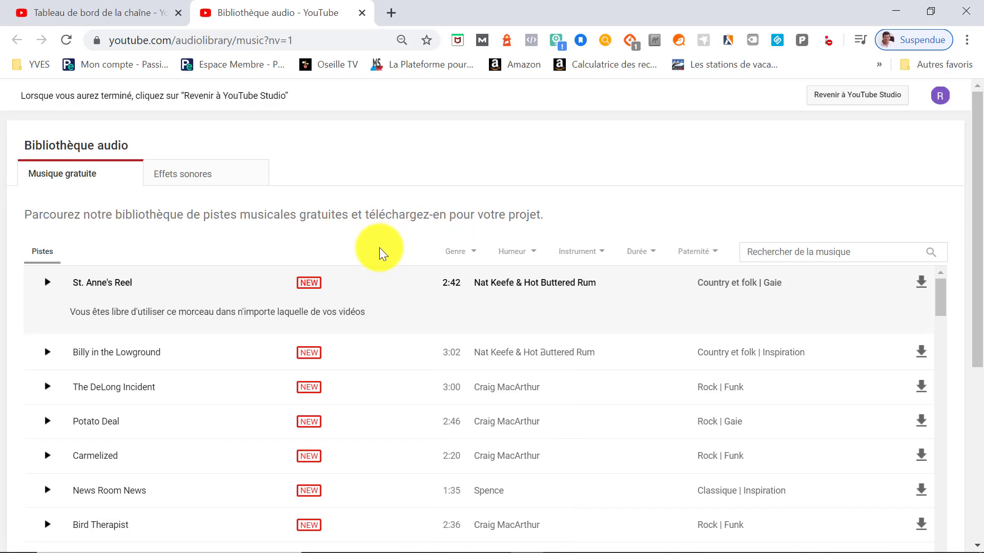
scroll(383, 361, "down", 10)
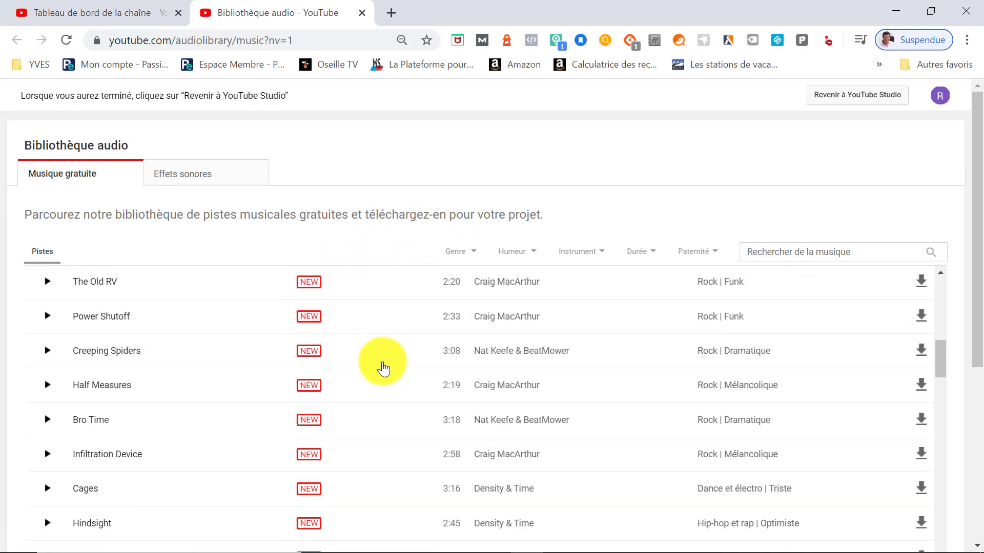
scroll(384, 367, "down", 15)
scroll(406, 367, "up", 5)
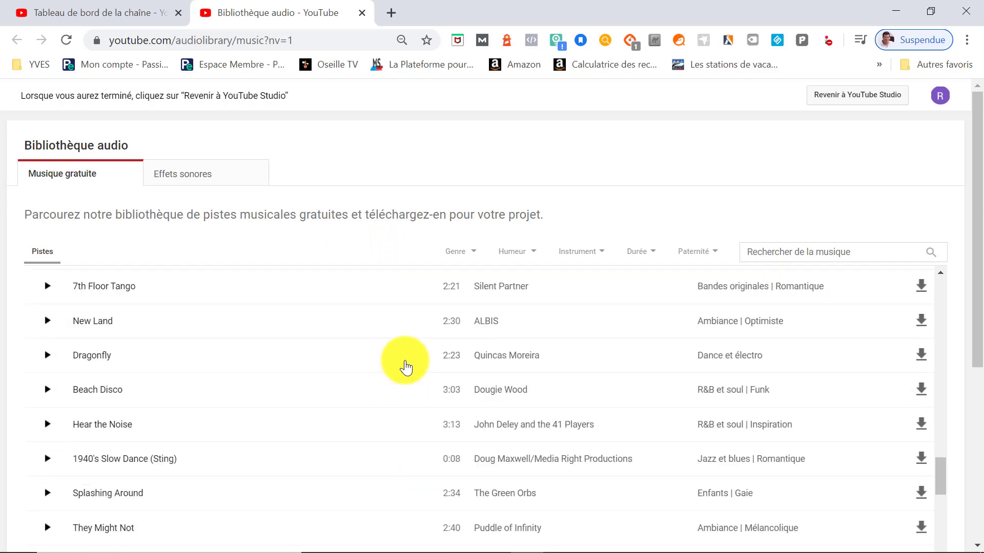
scroll(415, 365, "up", 20)
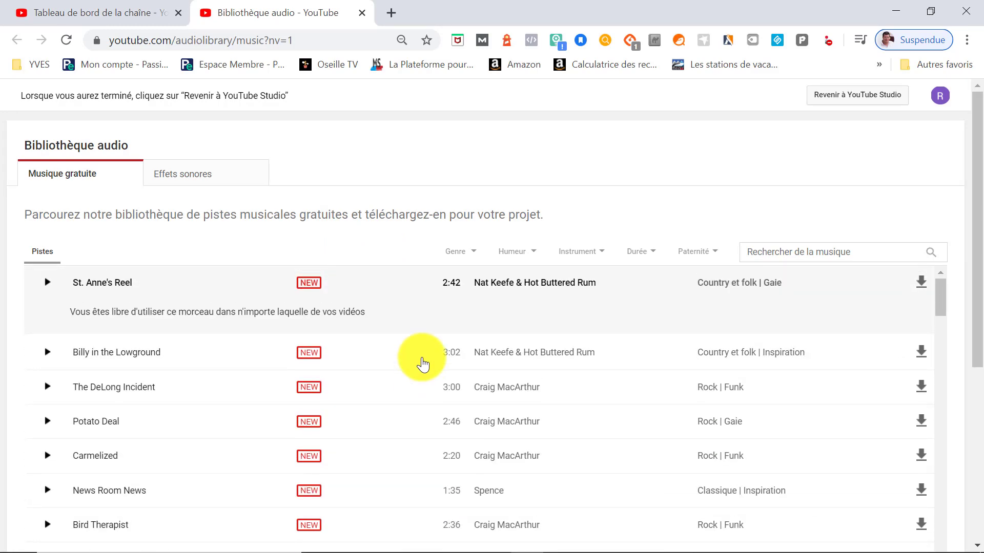
- Filter the free music by the genre "Dance et électro" and the mood "Mélancolique"
left_click(462, 254)
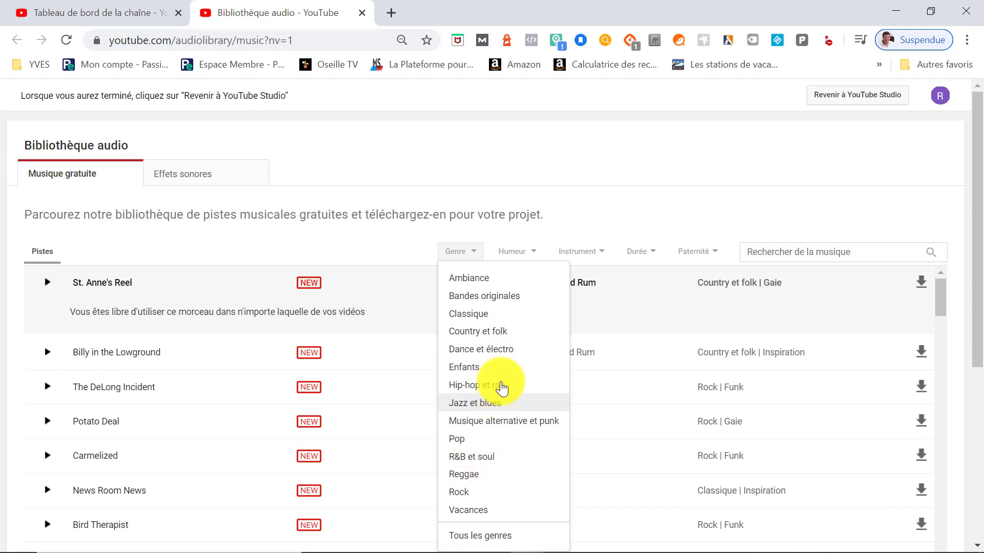
left_click(494, 353)
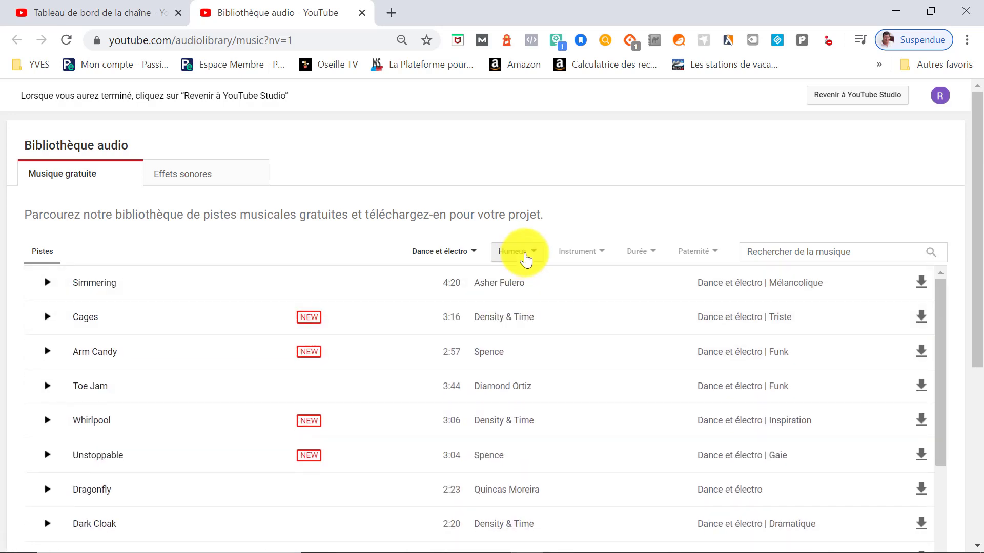
left_click(526, 261)
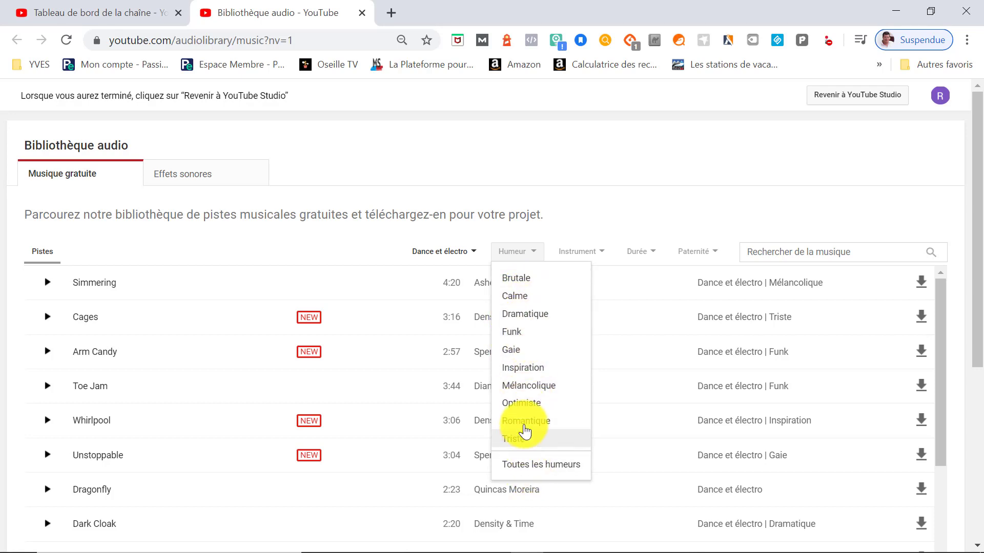
left_click(536, 389)
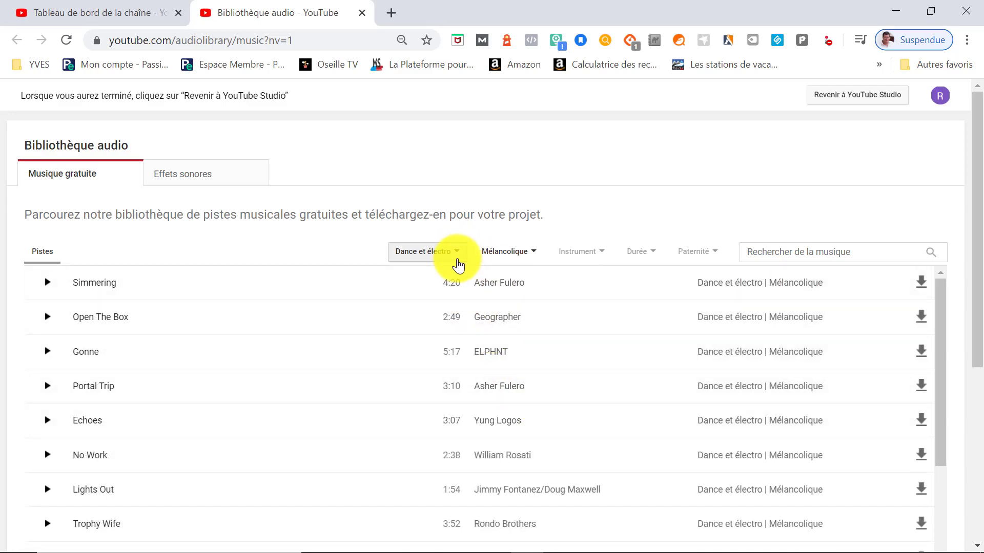
- Review the genre and instrument options, leaving them as they are, and limit the track duration to 2:00 - 2:30
left_click(454, 259)
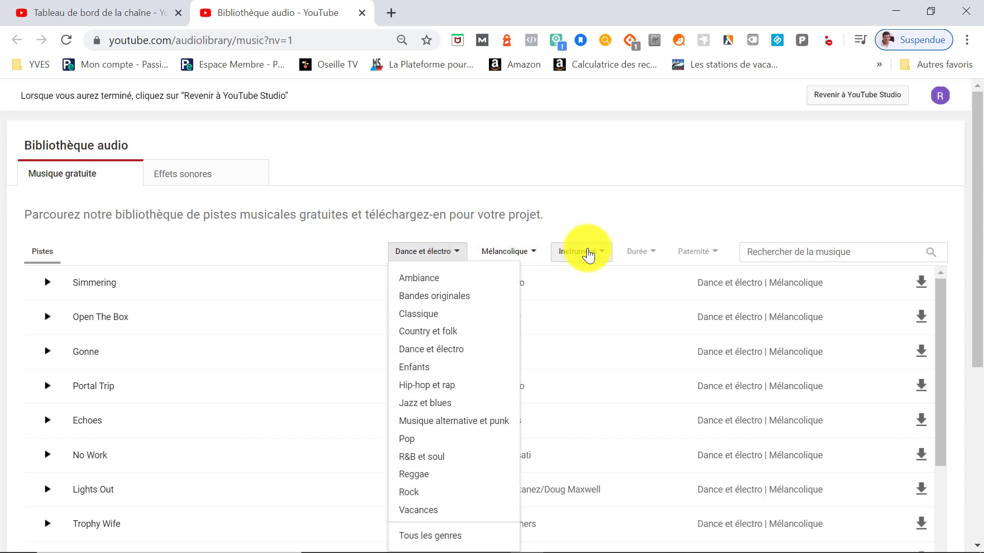
left_click(592, 255)
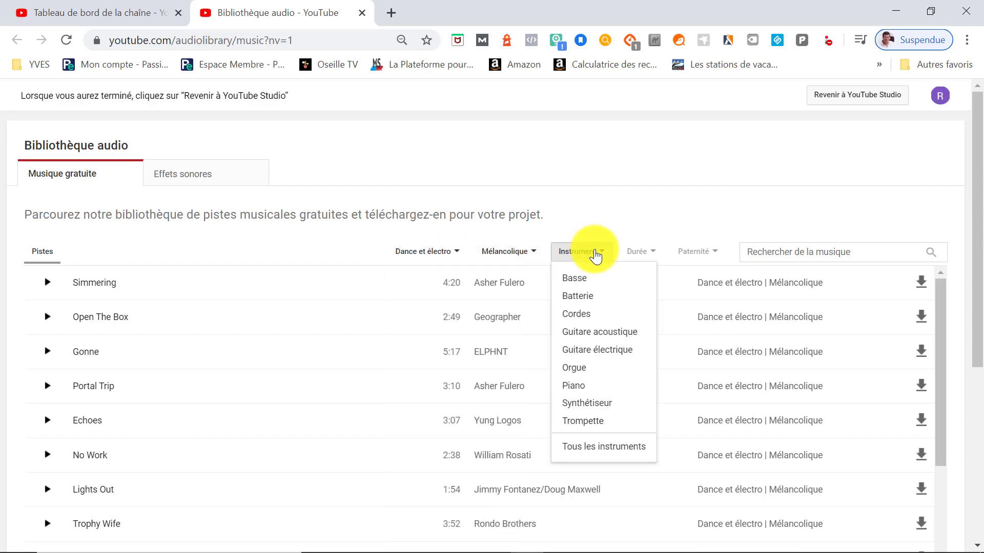
left_click(643, 256)
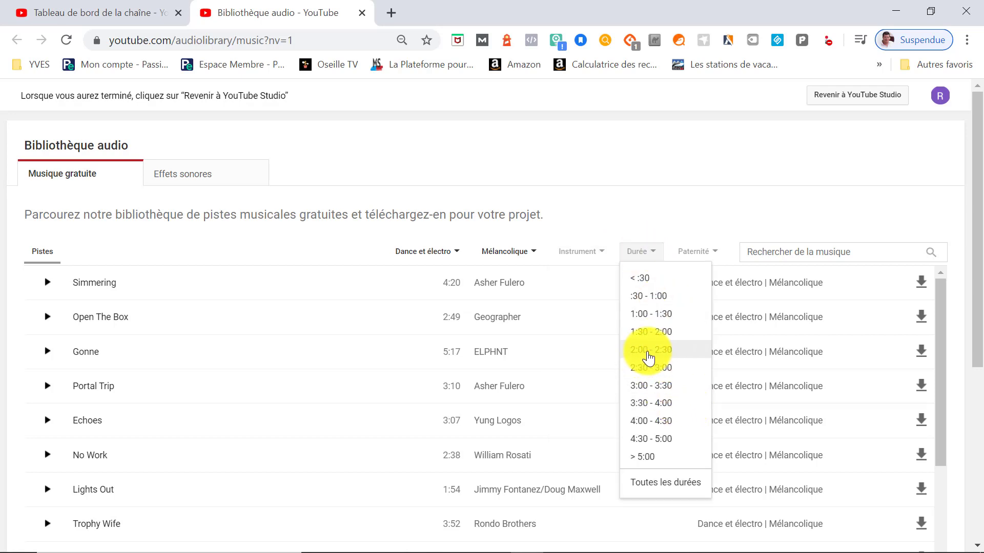
left_click(648, 354)
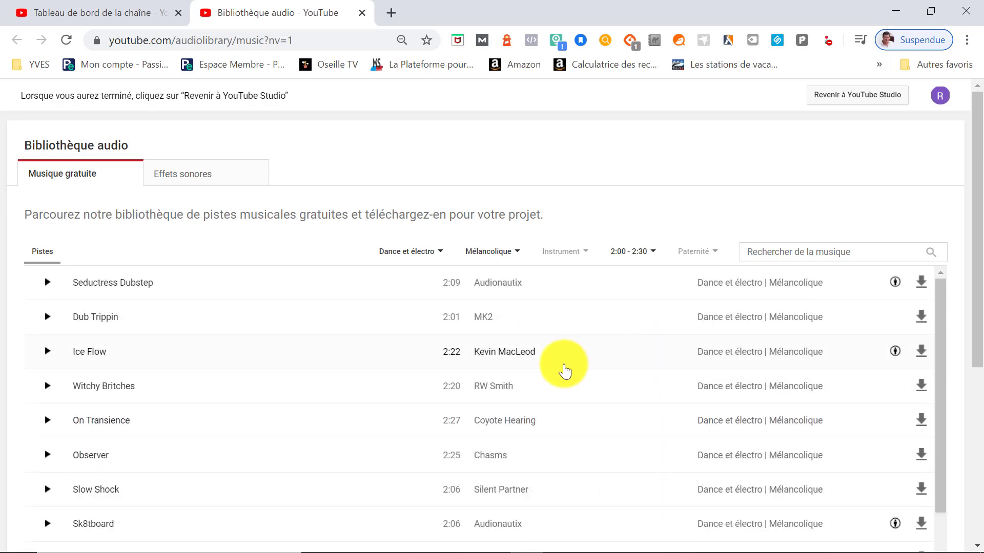
- Skim the filtered tracks, check the attribution marker on "Seductress Dubstep", and briefly preview that track
scroll(530, 377, "down", 4)
scroll(521, 375, "up", 5)
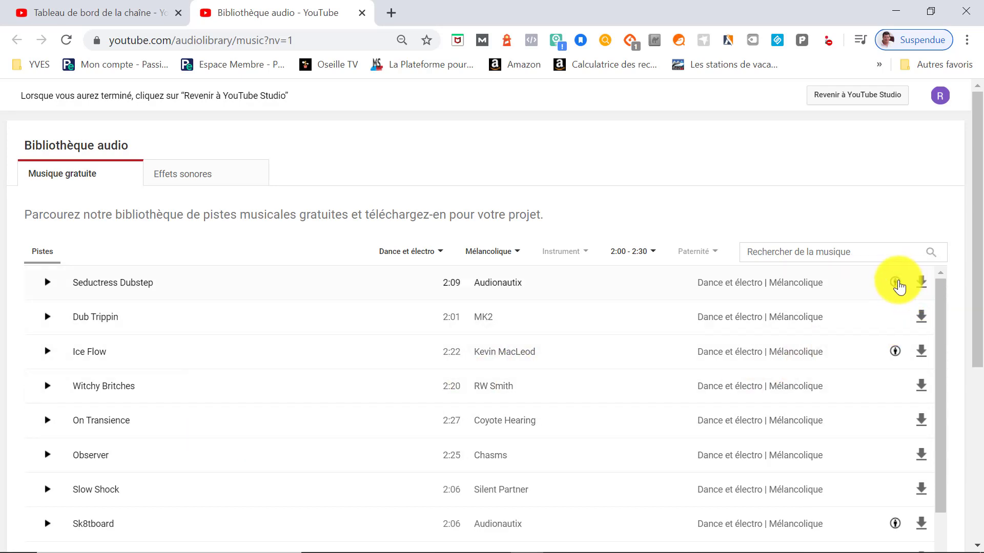
mouse_move(899, 288)
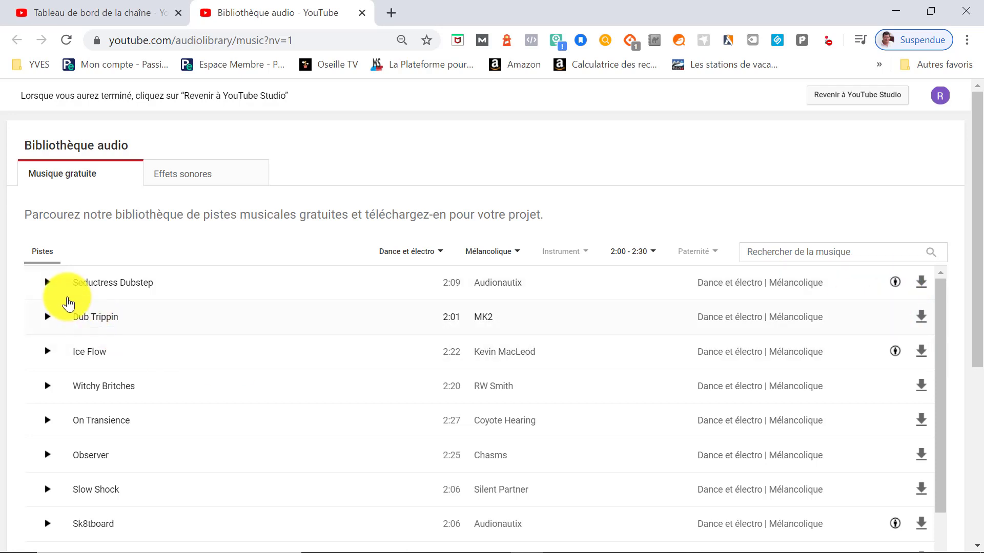
left_click(46, 284)
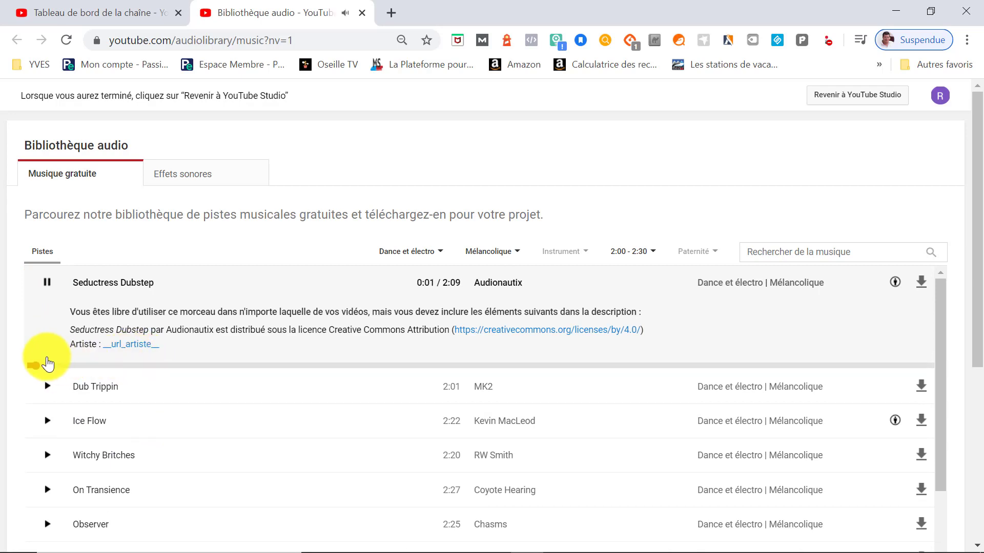
left_click(47, 287)
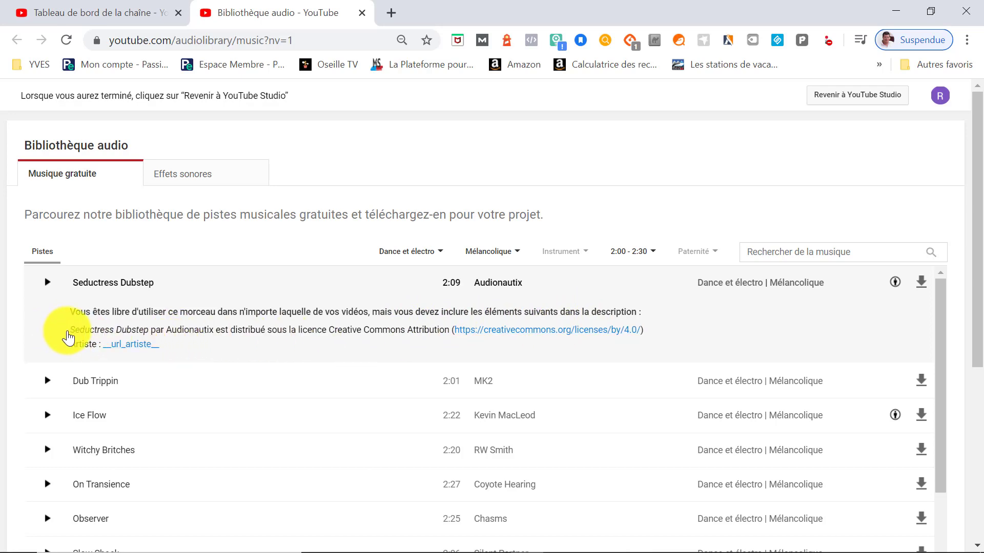
- Highlight the attribution text required for "Seductress Dubstep" to examine it, and clear the selection
triple_click(68, 339)
scroll(331, 351, "down", 1)
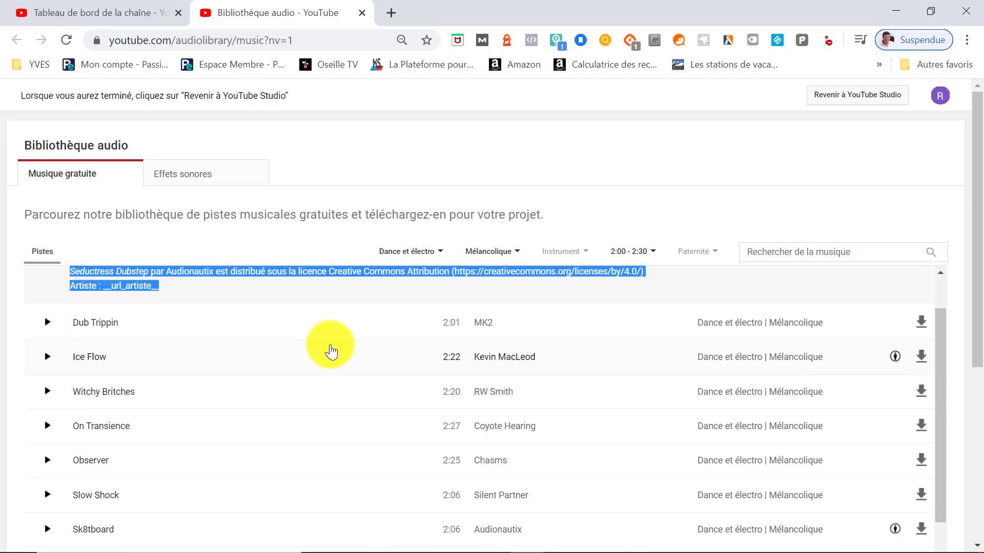
scroll(231, 353, "up", 1)
left_click(195, 353)
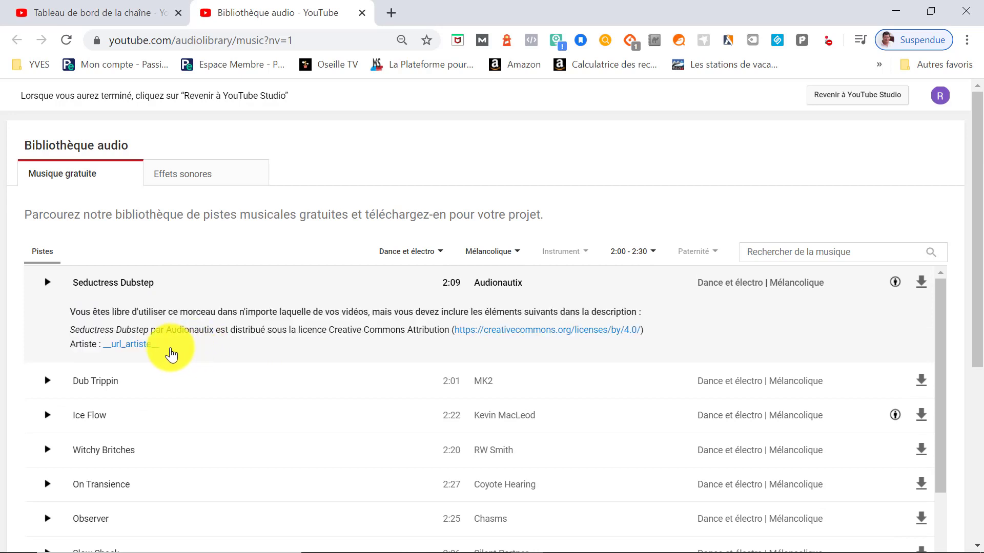
- Highlight the attribution text of "Seductress Dubstep" again, and check the usage terms of "Dub Trippin" while briefly previewing it
left_click_drag(171, 351, 72, 337)
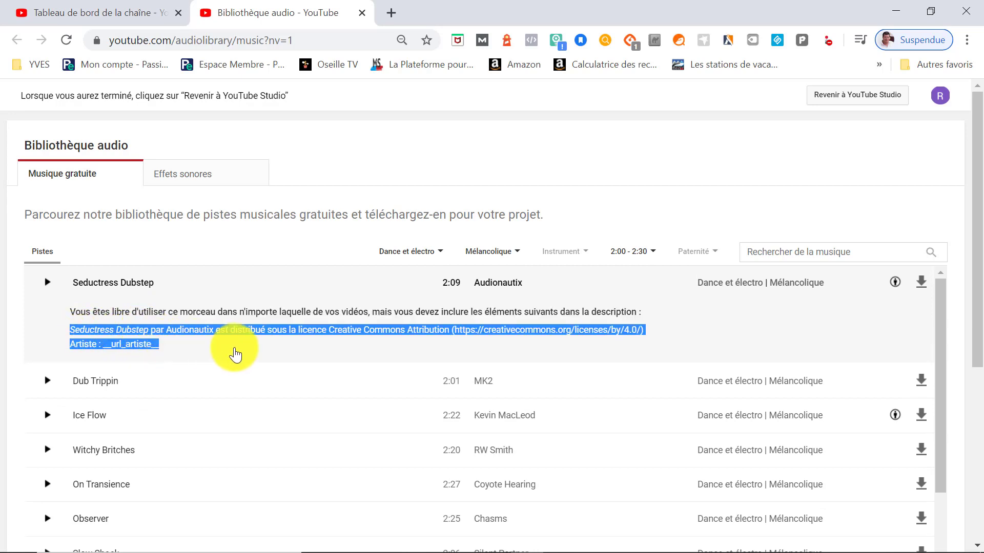
left_click(895, 285)
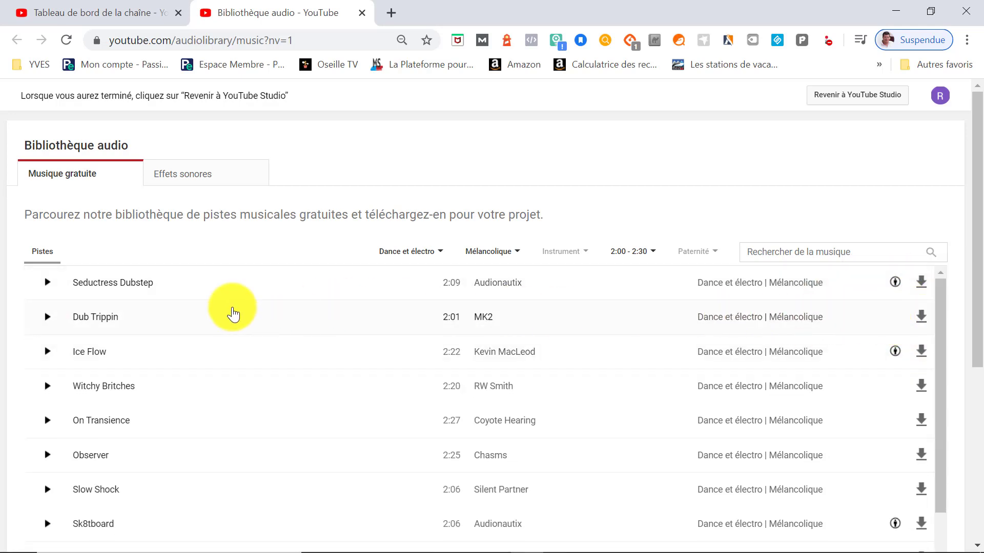
left_click(108, 324)
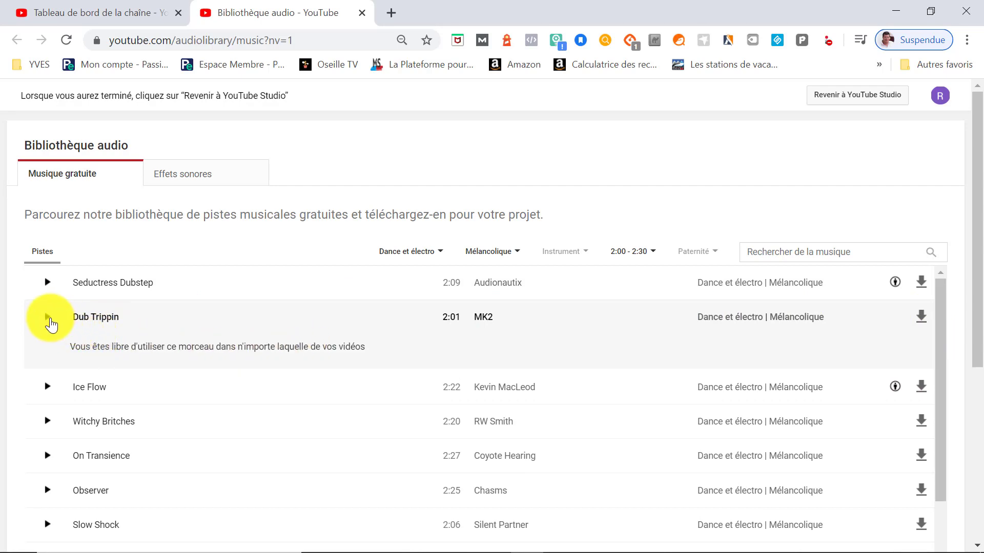
left_click(48, 321)
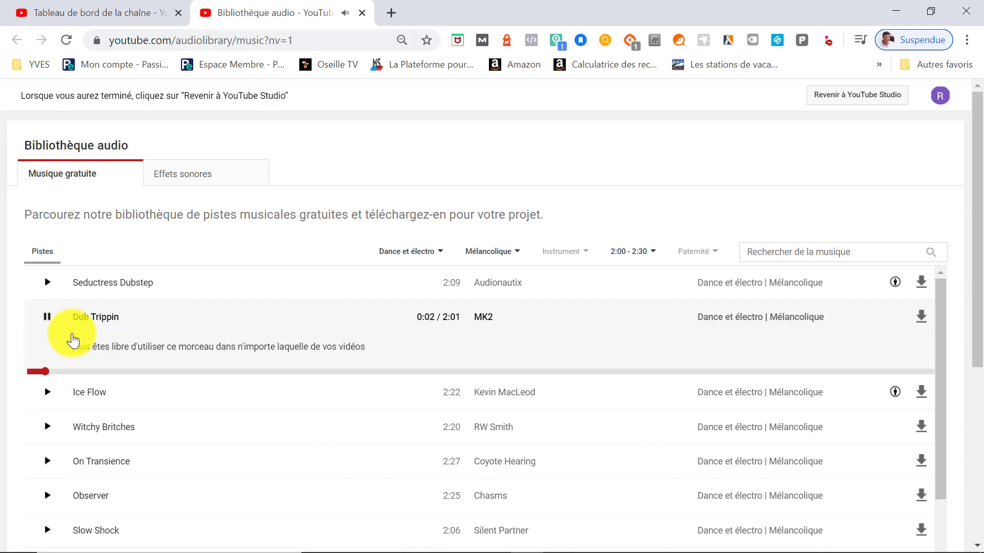
left_click(48, 320)
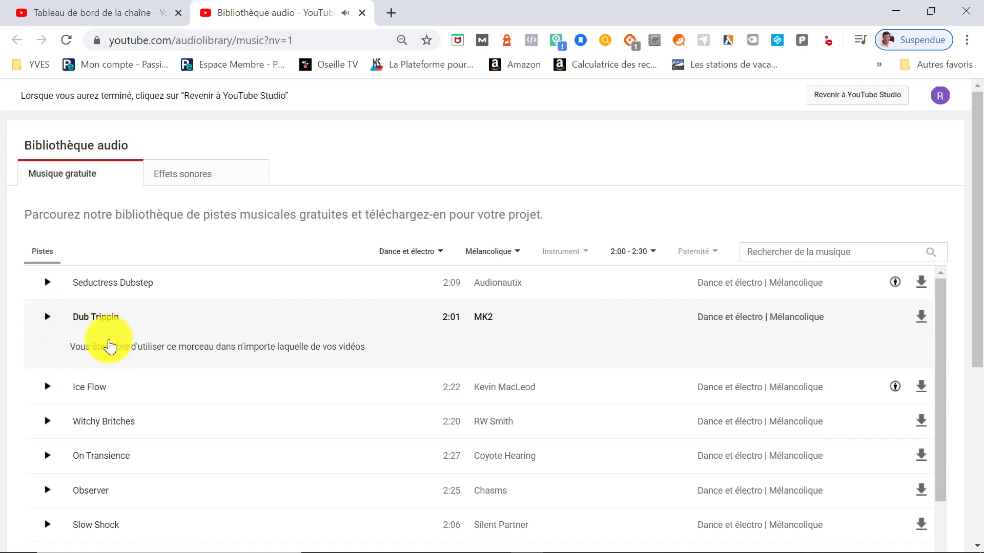
- Briefly preview the track "Ice Flow" and examine the attribution text it requires
scroll(121, 365, "down", 2)
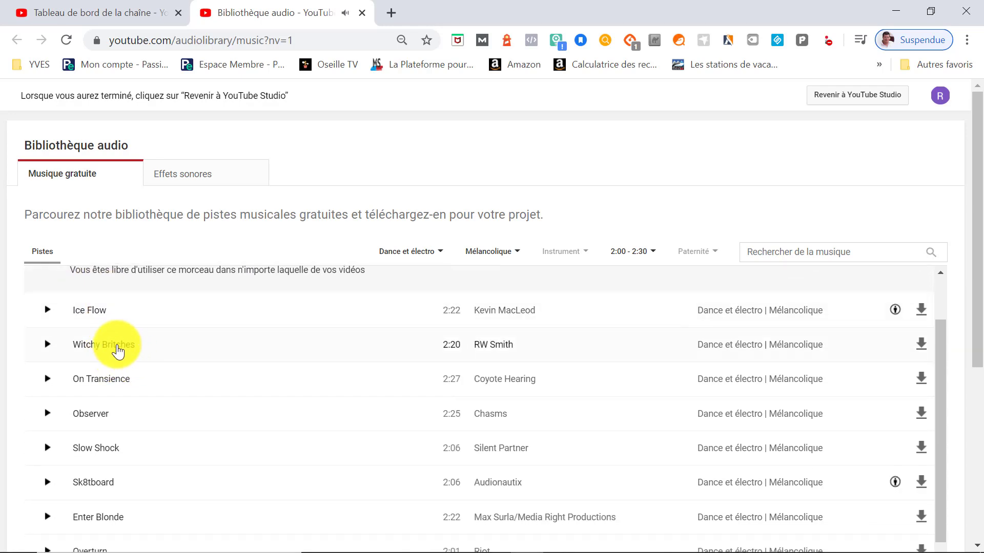
left_click(47, 310)
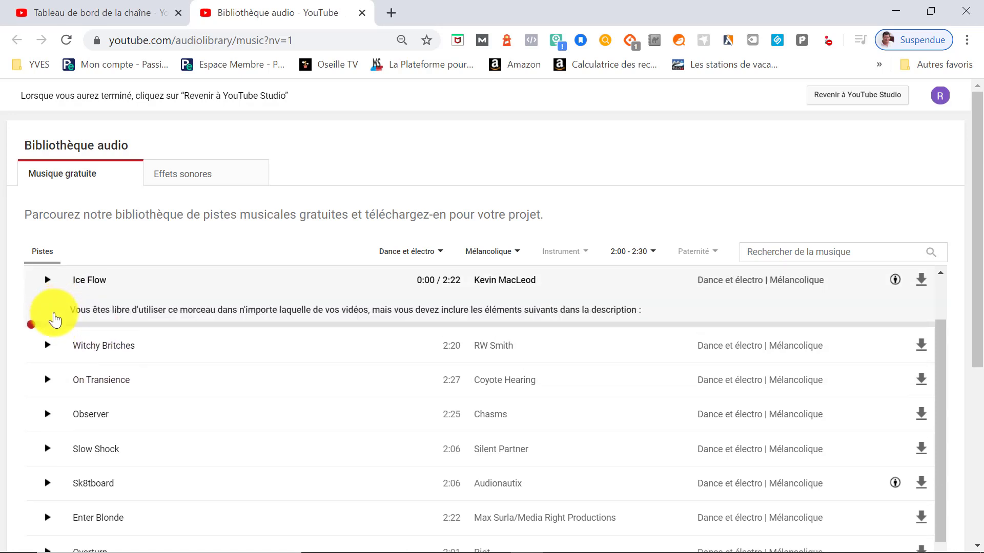
scroll(56, 333, "up", 2)
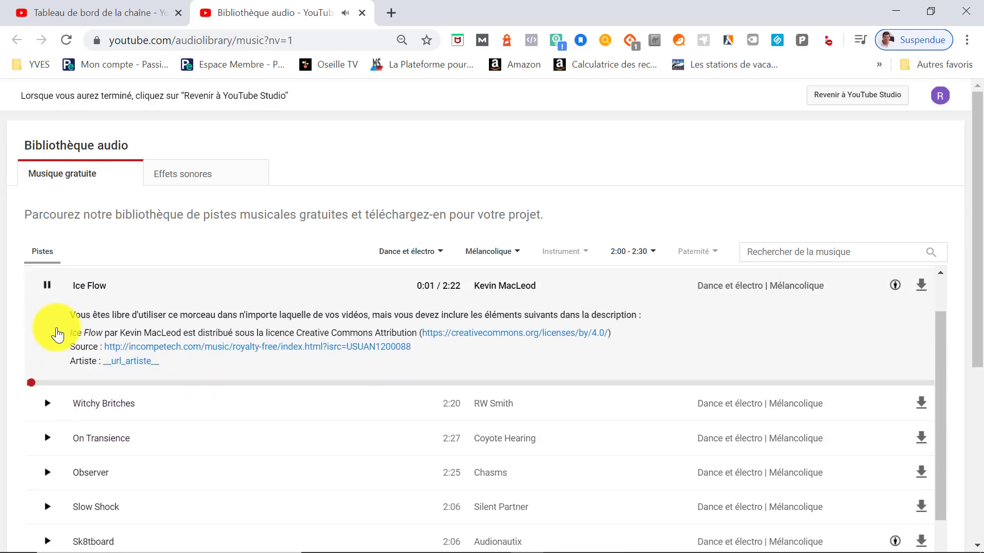
left_click(48, 351)
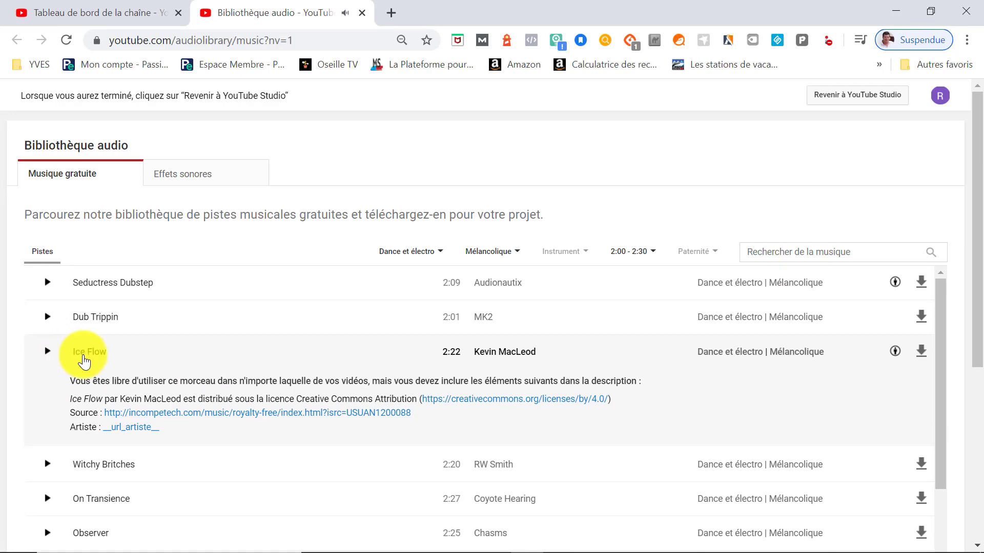
- Preview the tracks "Observer" and "Slow Shock" for several seconds each and check their usage terms
scroll(87, 354, "down", 4)
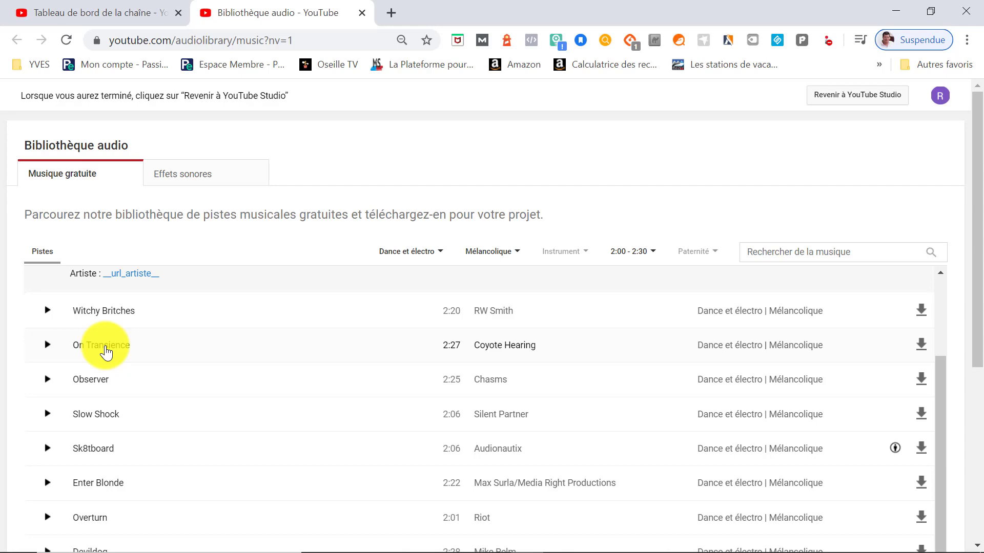
left_click(48, 381)
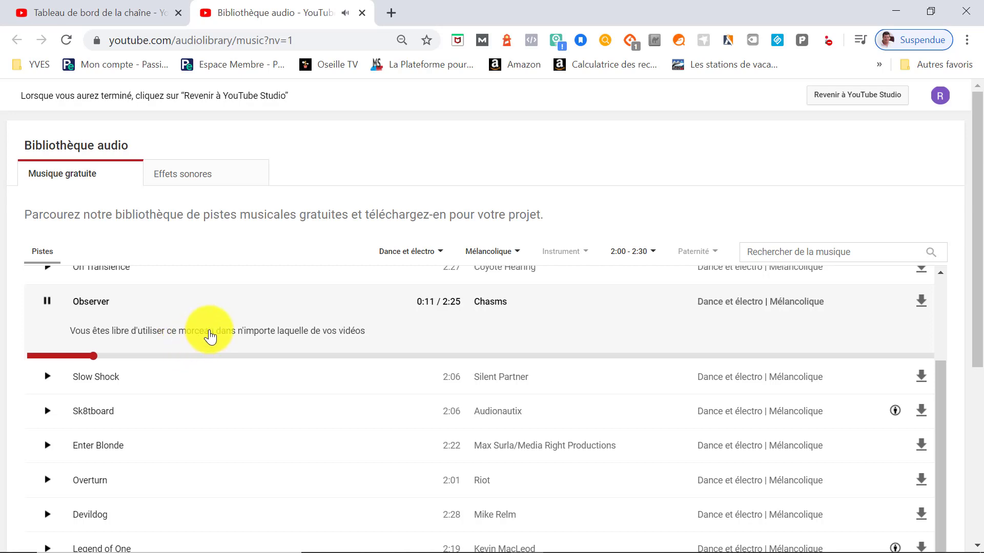
left_click(48, 303)
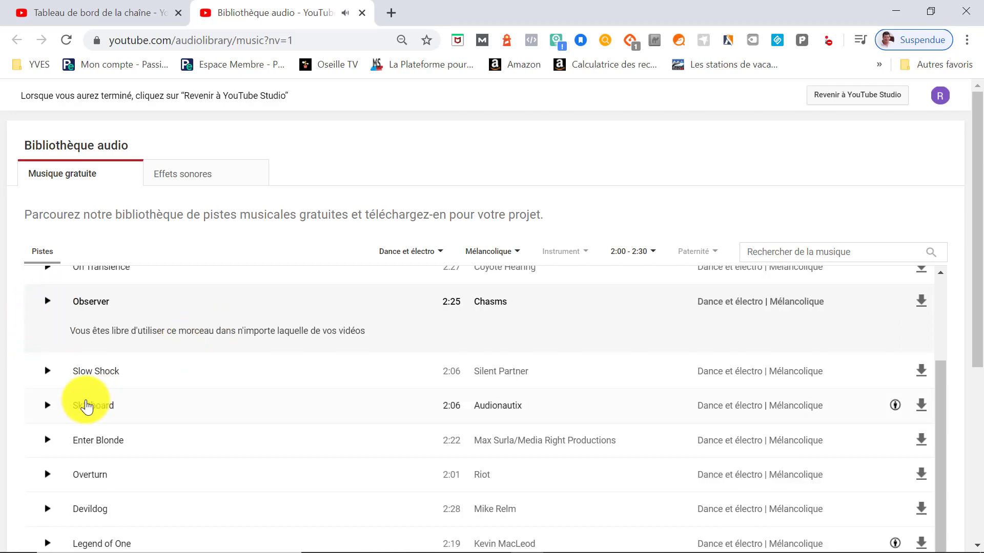
left_click(48, 372)
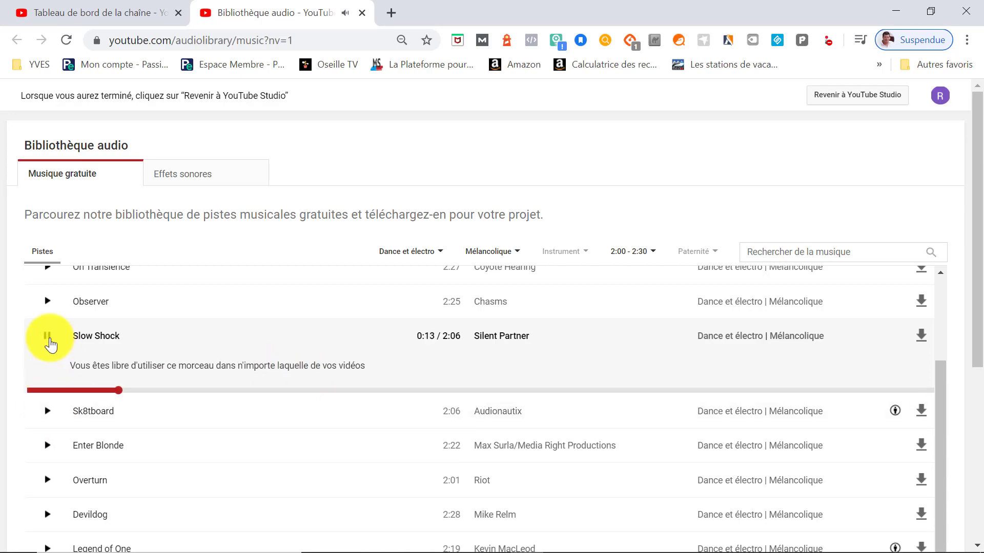
left_click(46, 338)
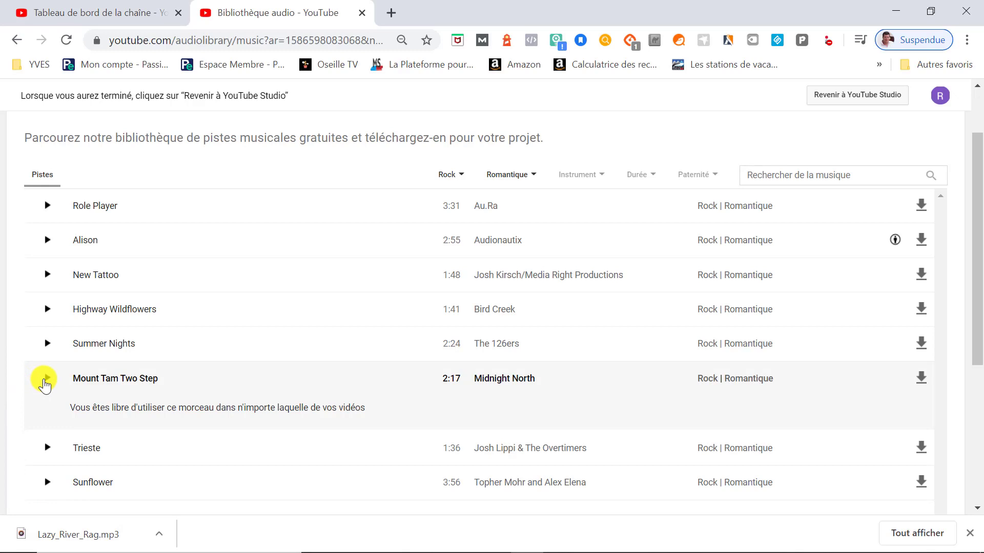
- Preview the rock track "Mount Tam Two Step" and download it as Mount_Tam_Two_Step.mp3 into the Video Diaporama Youtube folder
left_click(45, 380)
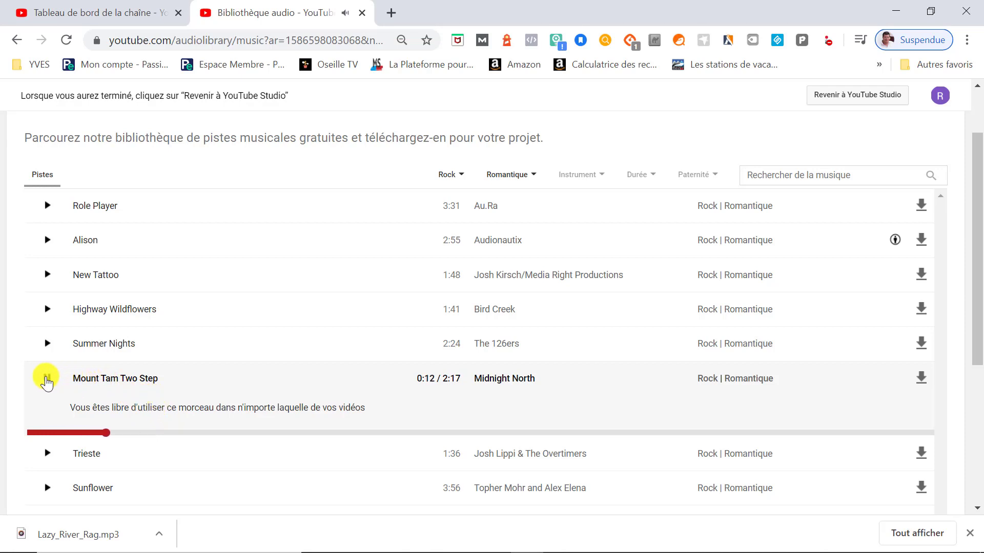
left_click(47, 379)
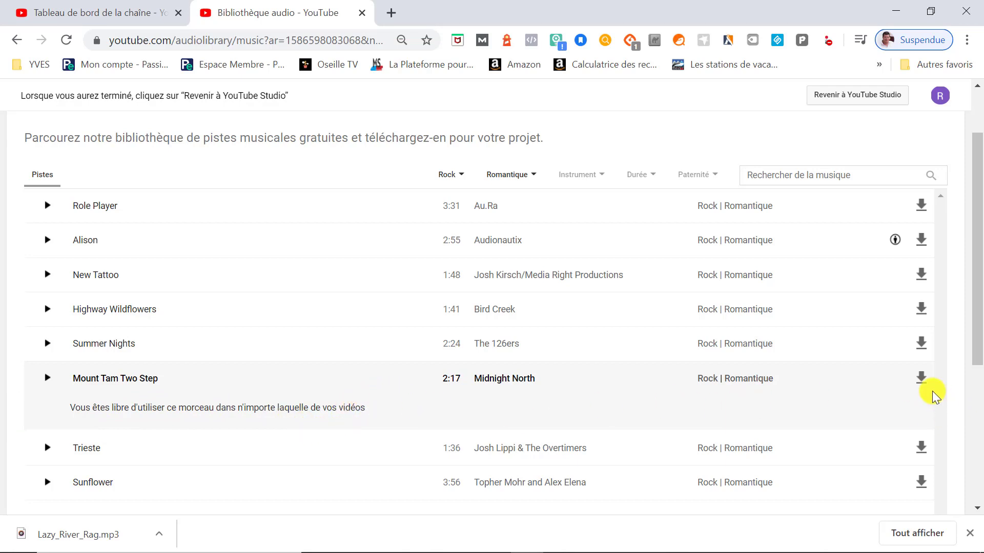
left_click(920, 379)
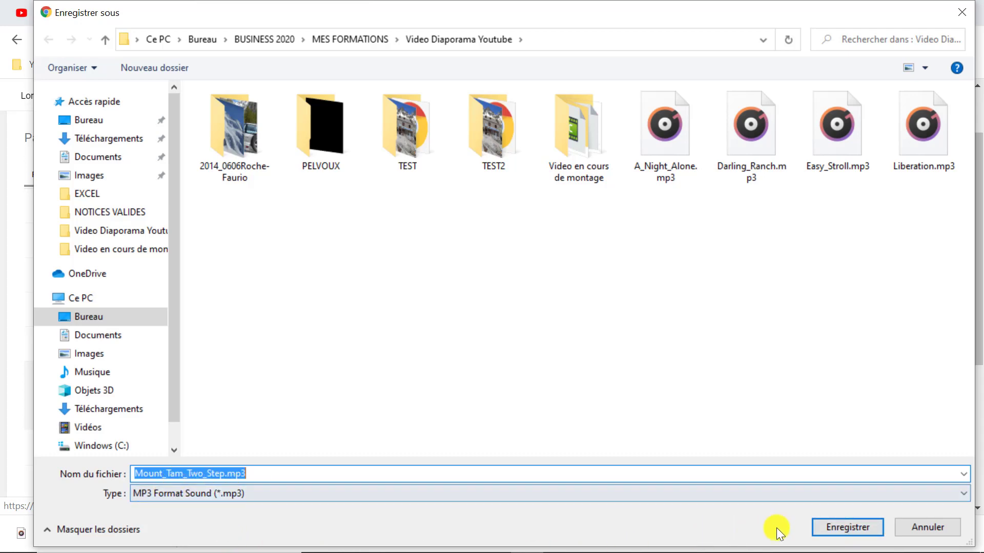
left_click(859, 536)
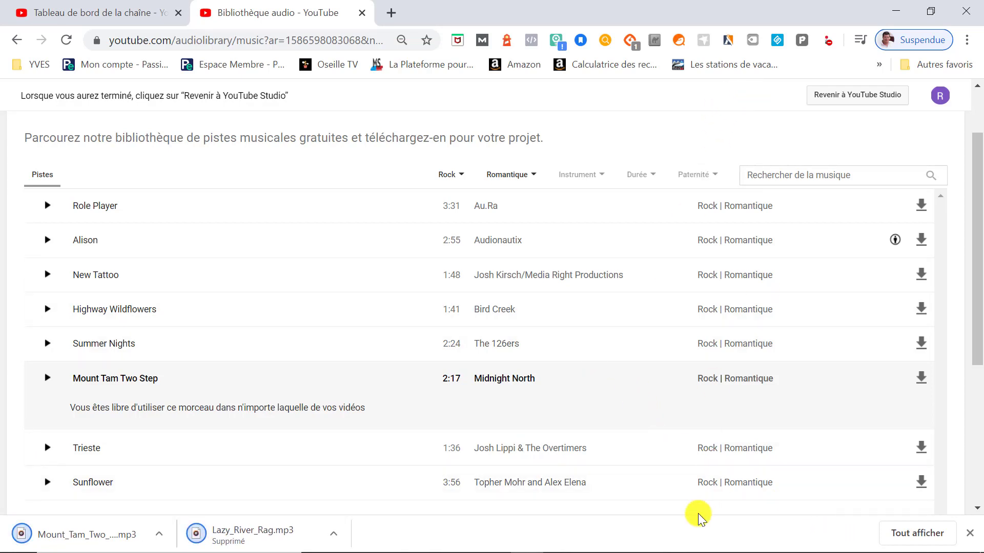
- Switch to the PELVOUX project in Camtasia and import Mount_Tam_Two_Step.mp3 into the media bin
mouse_move(719, 549)
left_click(759, 547)
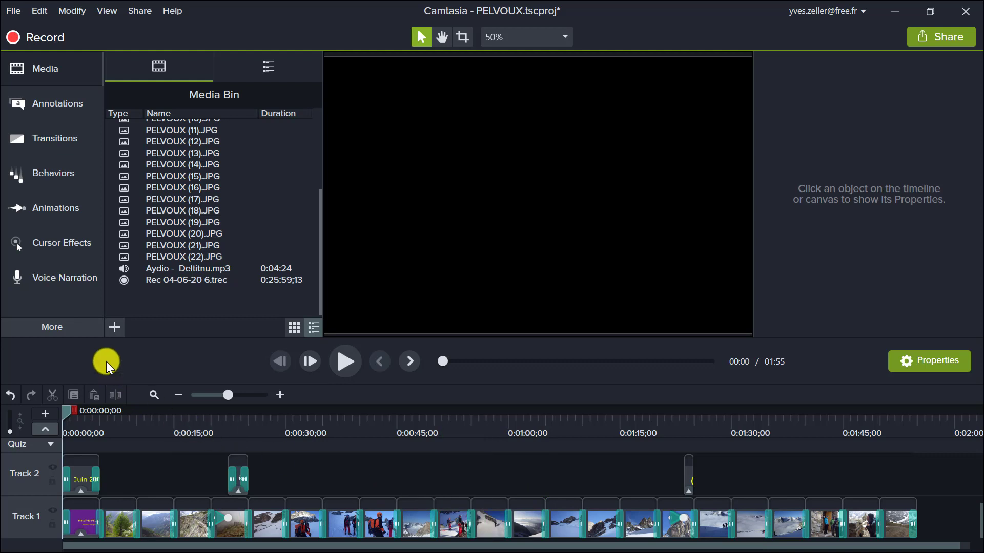
left_click(113, 329)
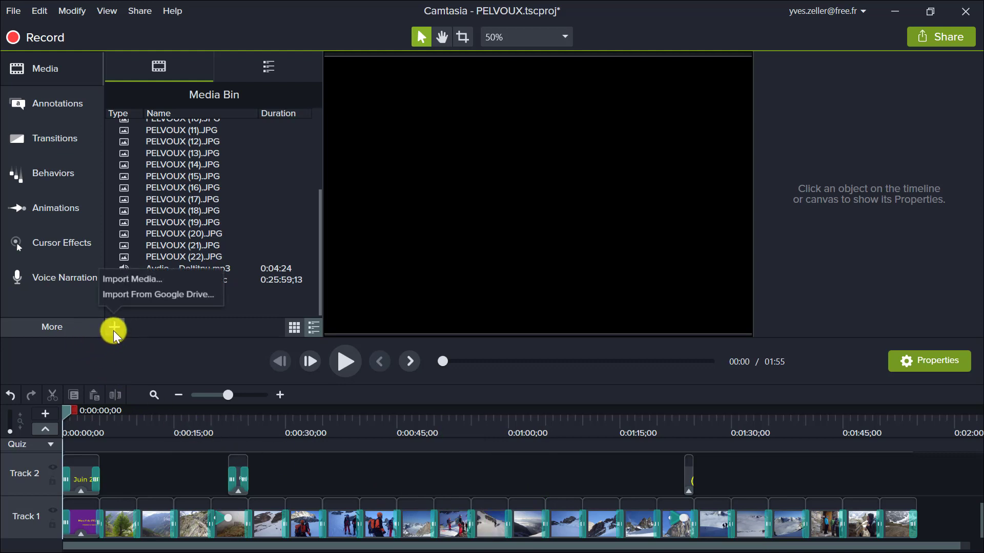
left_click(139, 280)
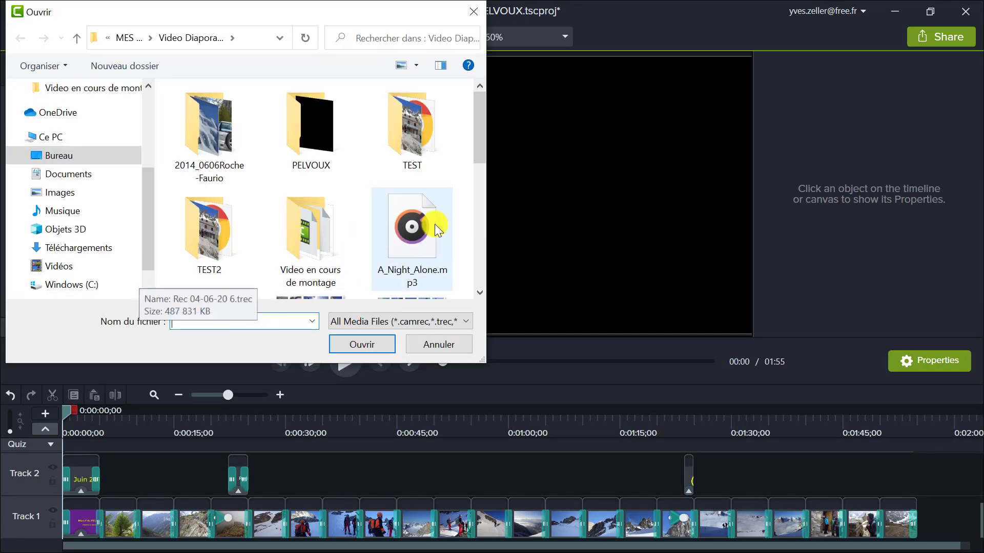
scroll(434, 224, "down", 6)
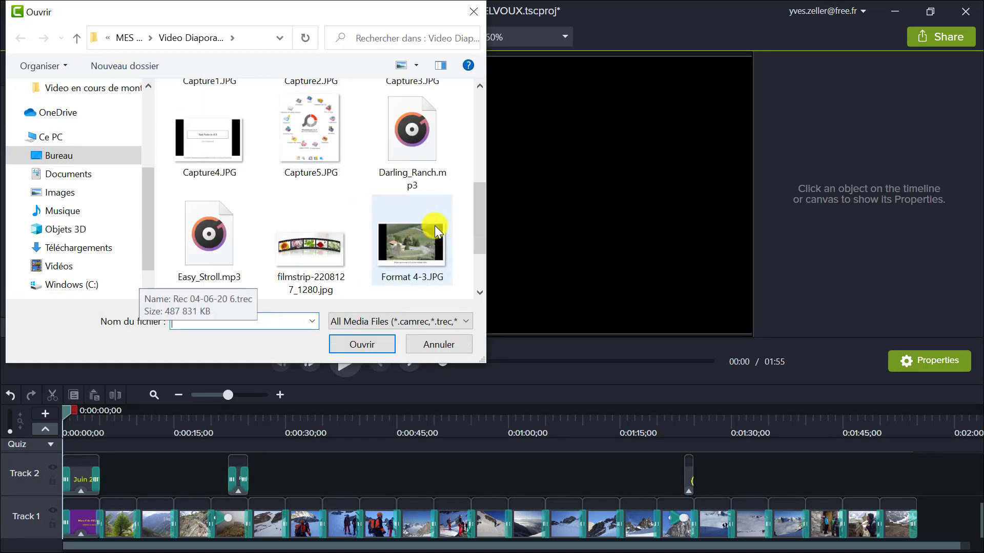
scroll(434, 225, "down", 2)
left_click(431, 230)
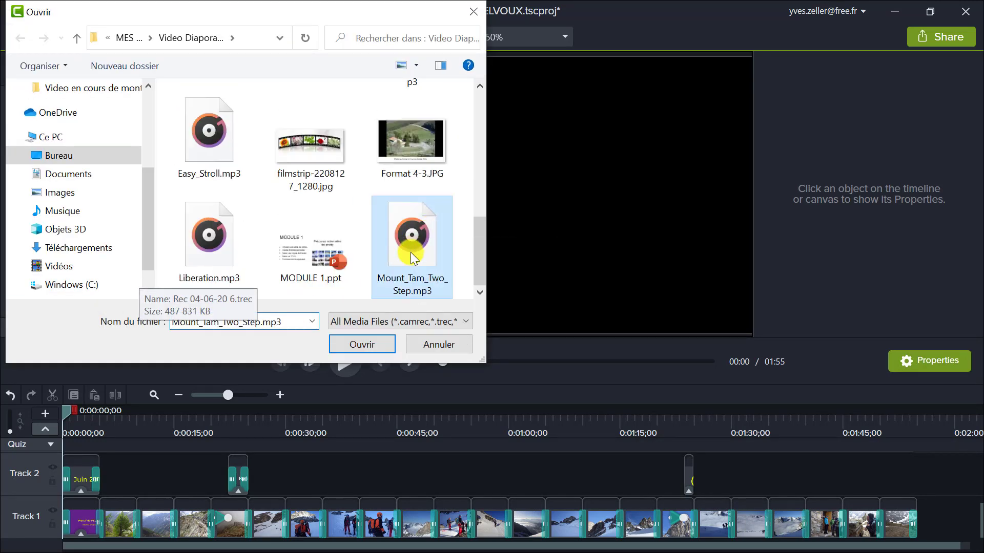
left_click(367, 344)
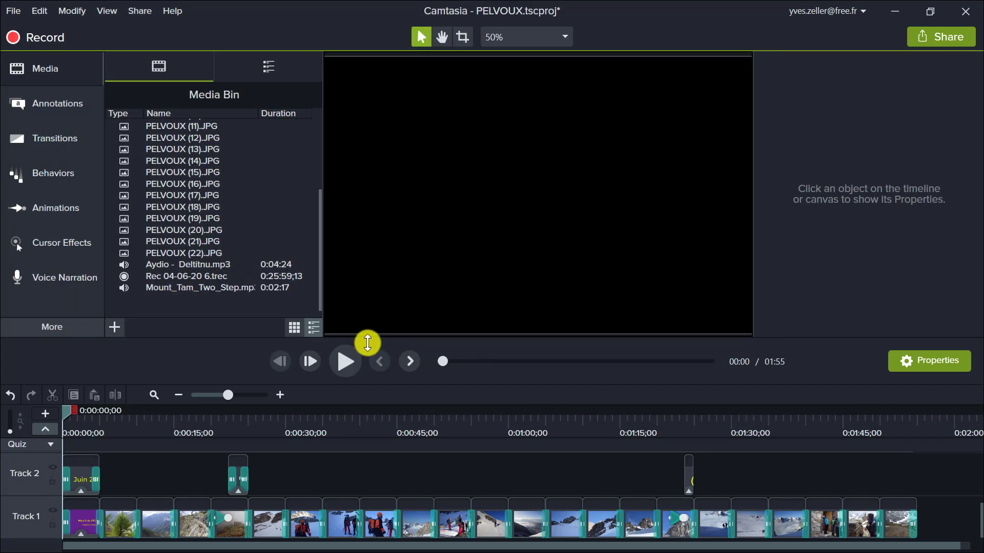
- Replace the "Aydio - Deltitnu" audio clip on Track 3 with Mount_Tam_Two_Step.mp3, starting at the beginning of the timeline
scroll(312, 478, "up", 1)
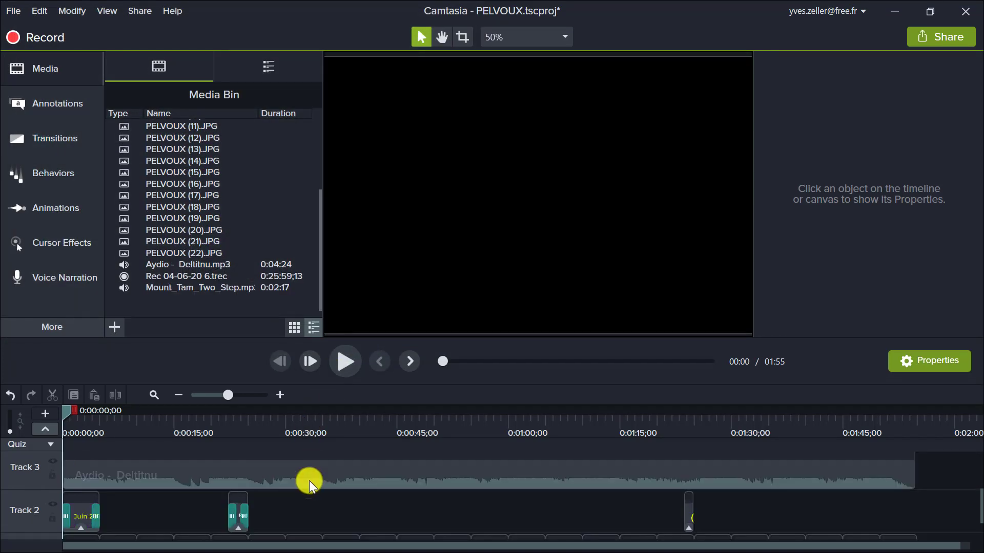
left_click(279, 474)
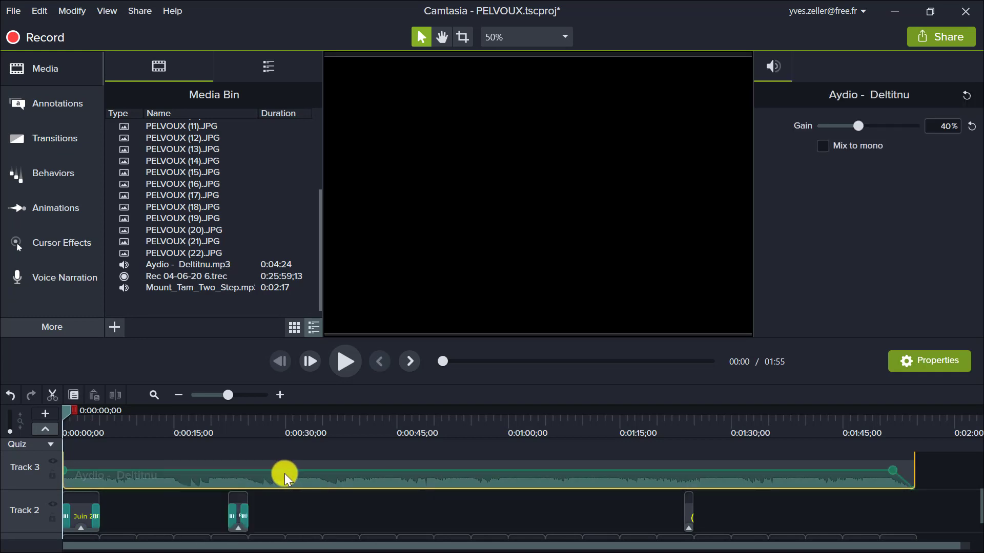
key("Delete")
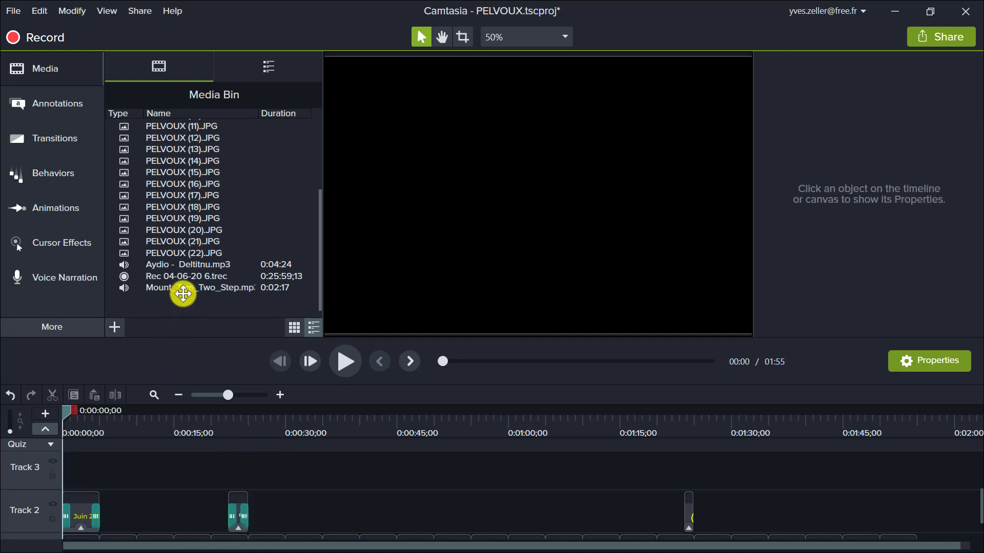
left_click_drag(183, 293, 20, 486)
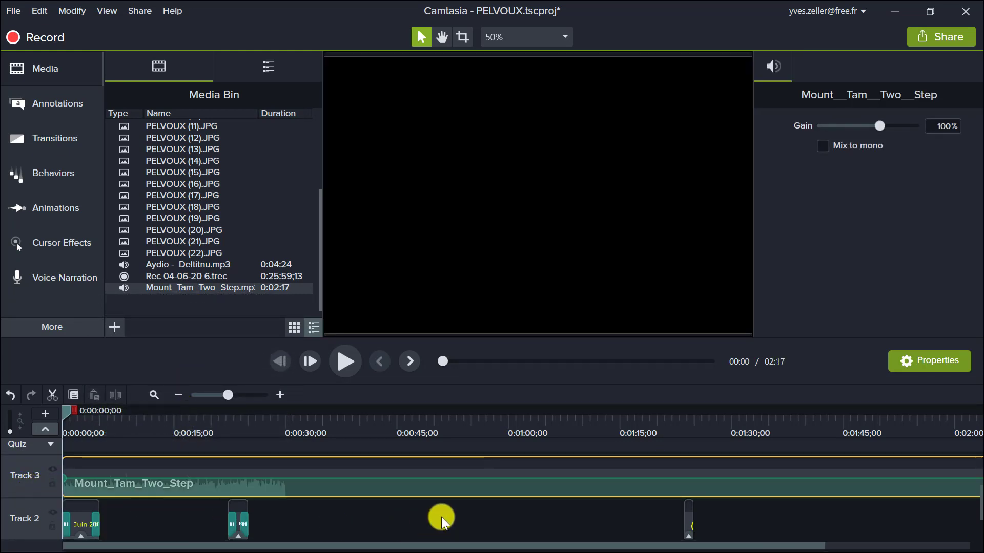
- Split the Track 3 music at 0:01:54;26, where the photos end, and shift the surplus end piece about 7 seconds away
scroll(738, 491, "down", 1)
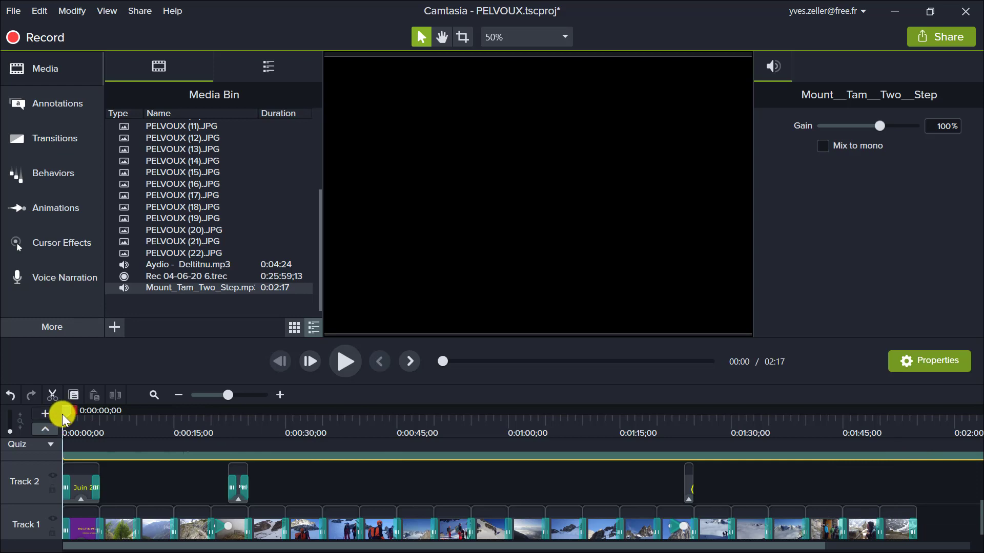
left_click_drag(65, 409, 918, 493)
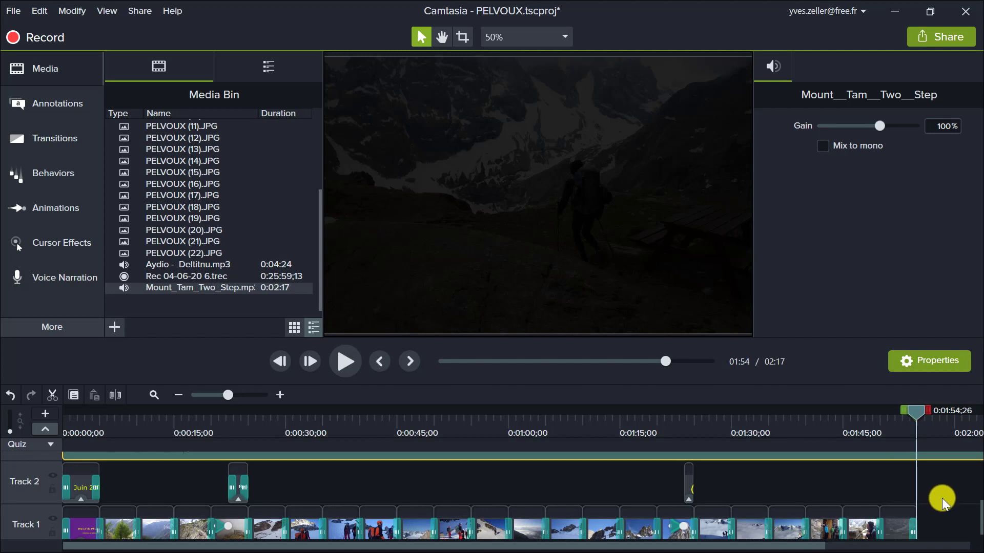
scroll(942, 498, "up", 1)
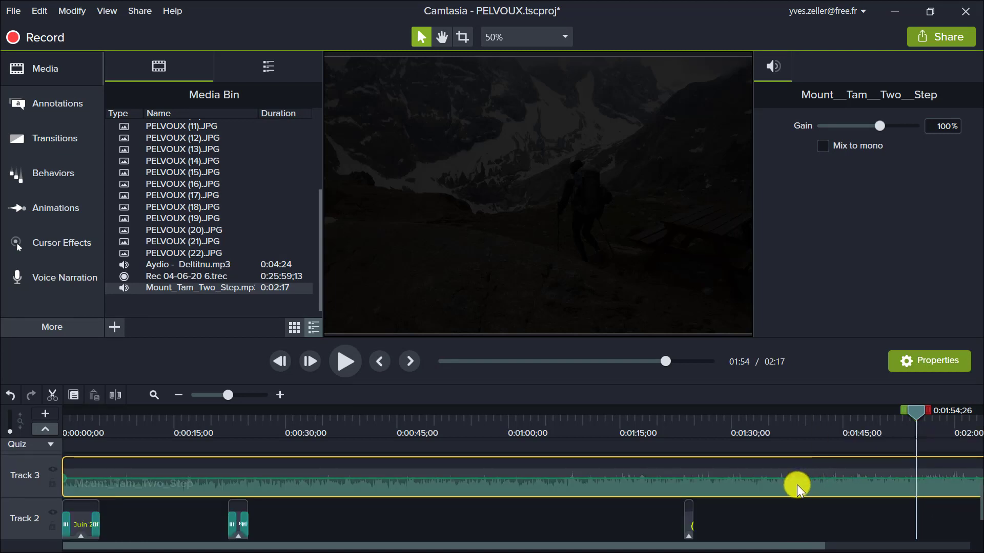
left_click(116, 395)
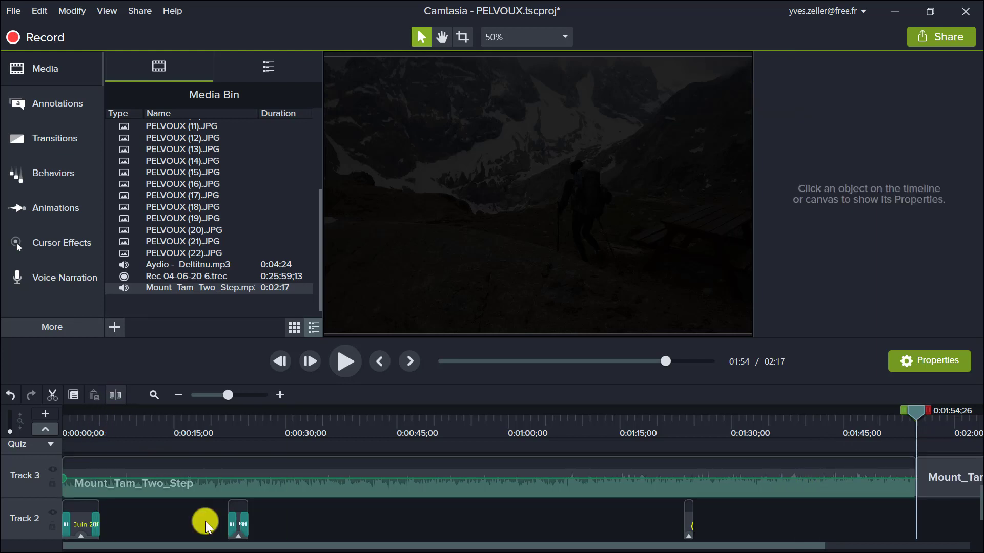
left_click(934, 486)
left_click_drag(936, 484, 954, 492)
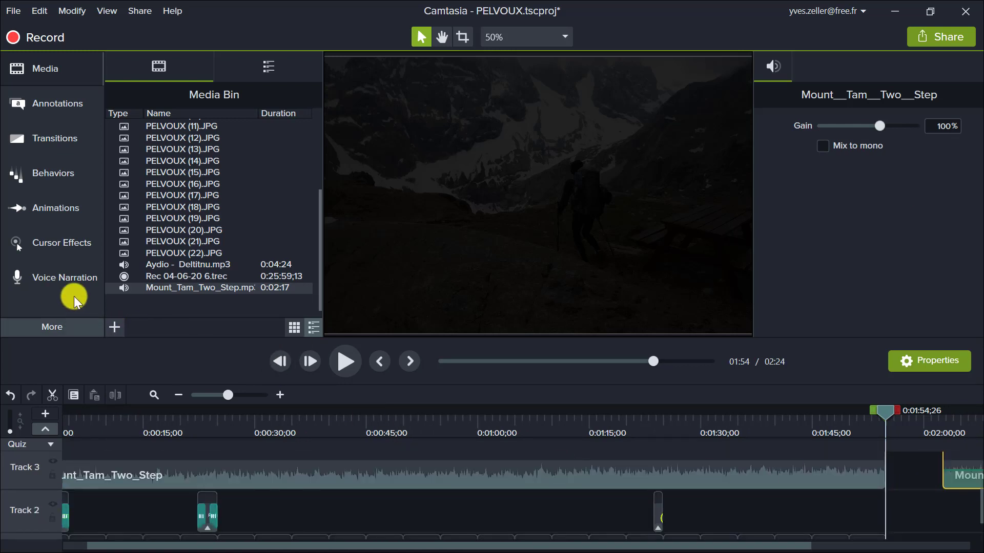
- Apply the Fade Out audio effect to the main Mount_Tam_Two_Step clip on Track 3
left_click(60, 325)
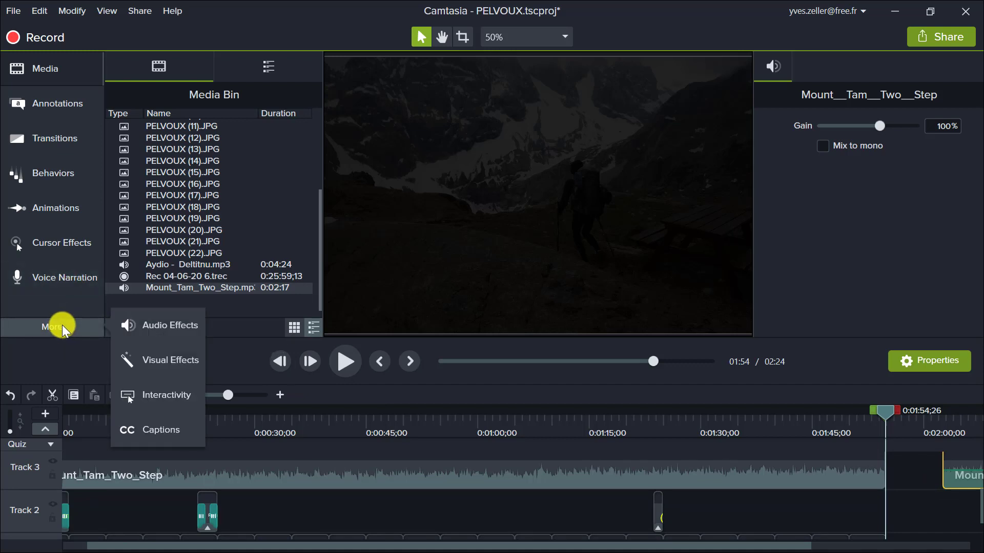
left_click(170, 322)
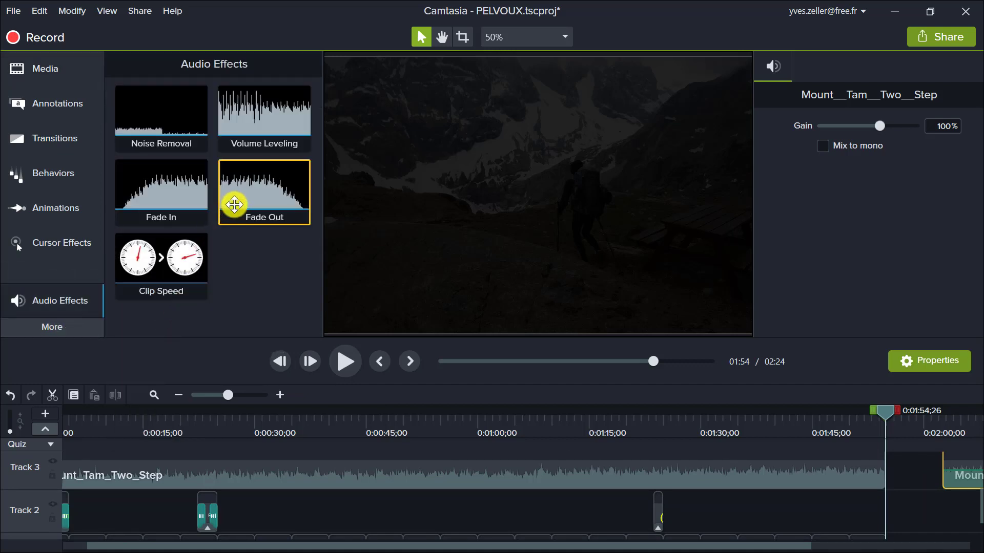
left_click_drag(235, 202, 866, 476)
- Play the slideshow with its music from the beginning, and check the closing fade by playing from 0:01:47;28 past the last photo
left_click_drag(883, 411, 654, 411)
key("ctrl+Home")
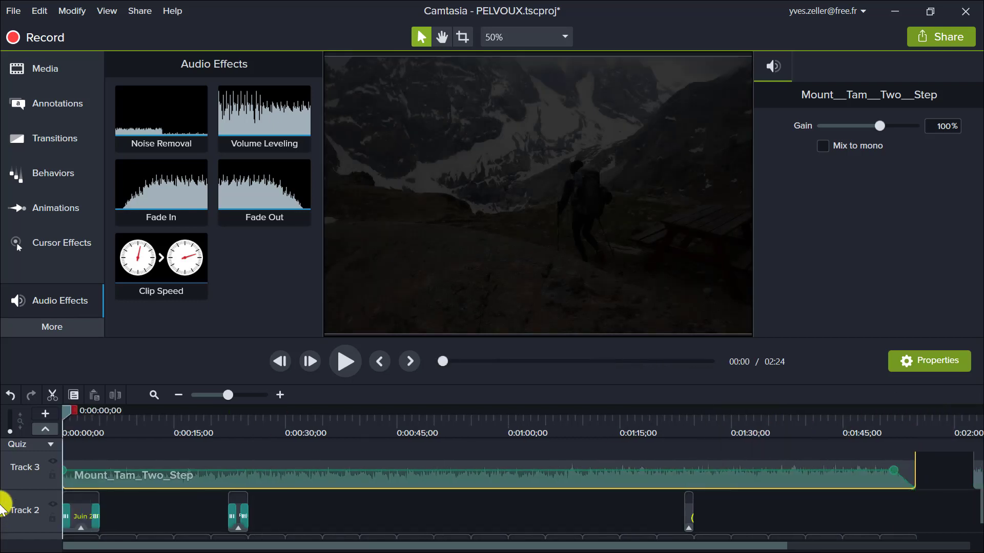
left_click(338, 361)
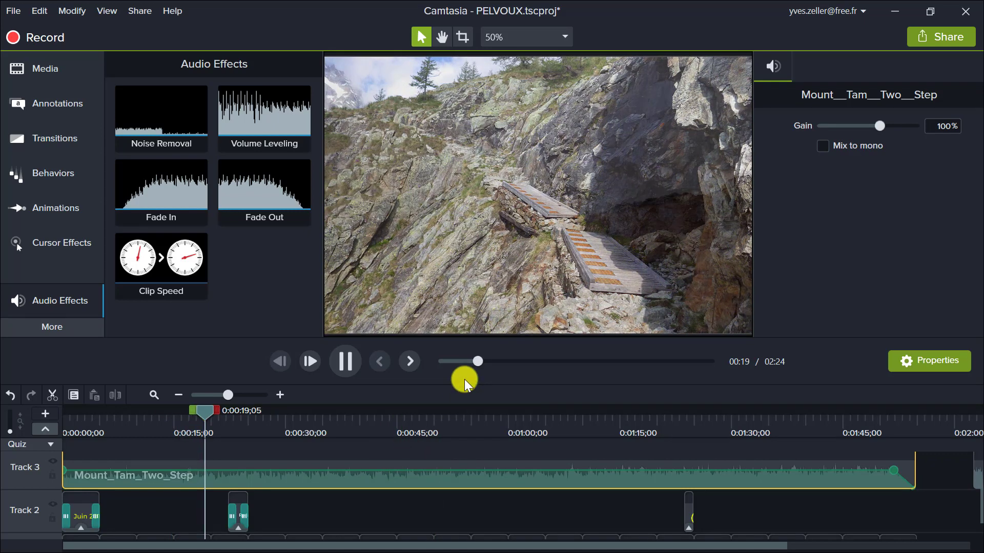
left_click_drag(570, 409, 864, 417)
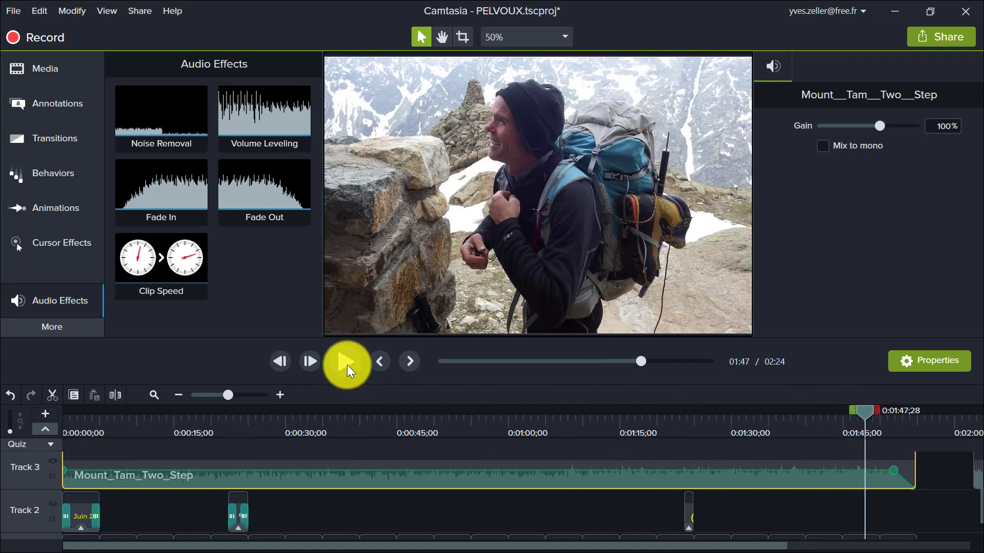
left_click(347, 363)
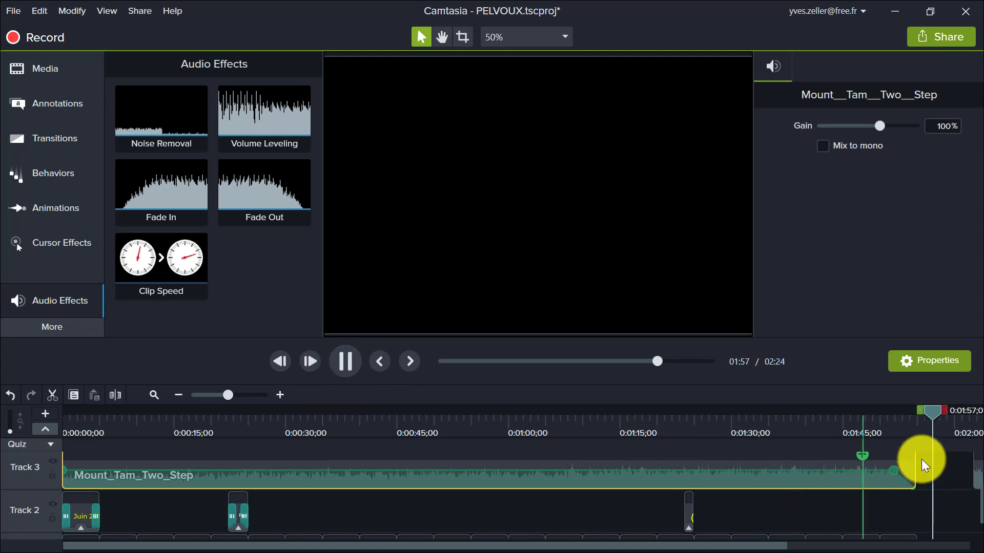
left_click_drag(940, 413, 795, 451)
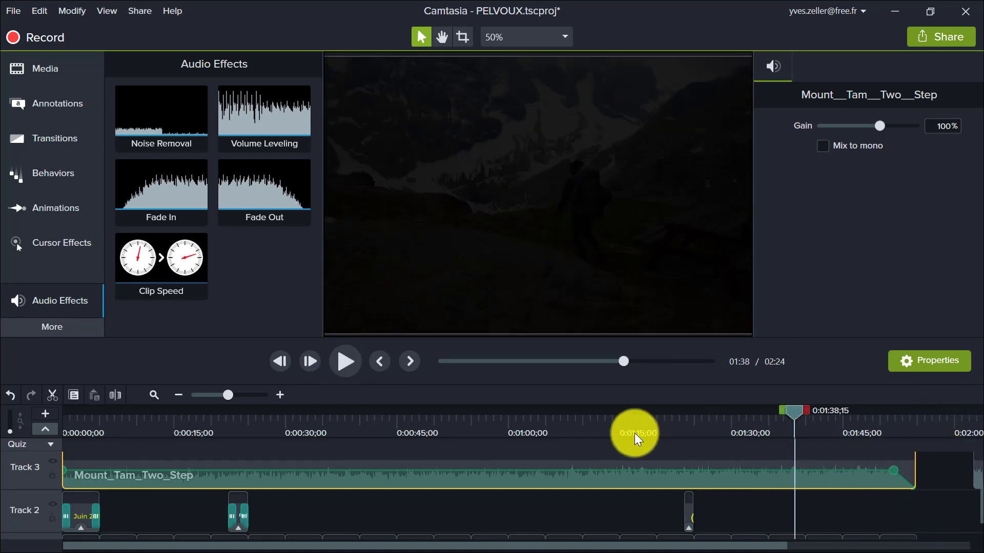
- Delete the surplus Mount_Tam_Two_Step piece lying after the end of the photos on Track 3
left_click_drag(682, 549, 862, 501)
left_click(832, 484)
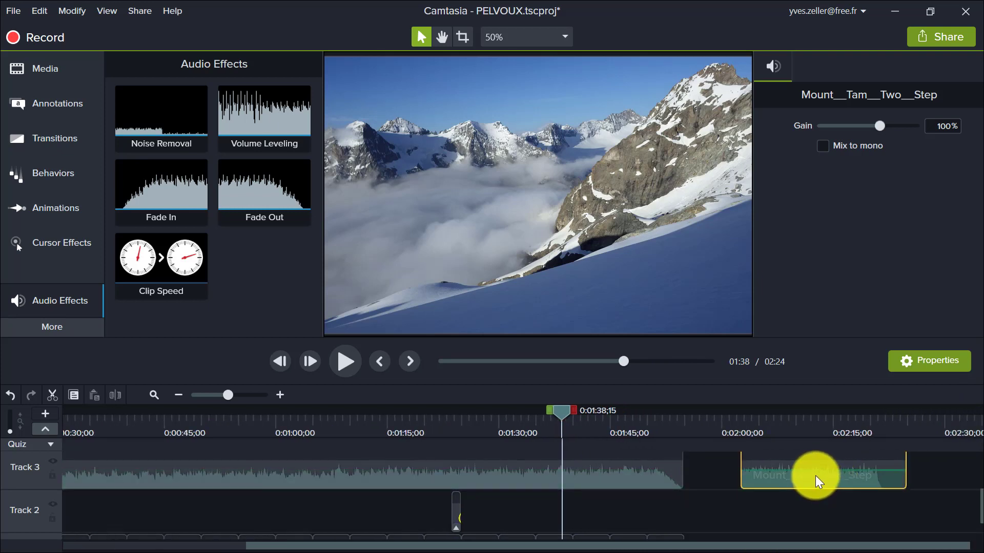
key("Delete")
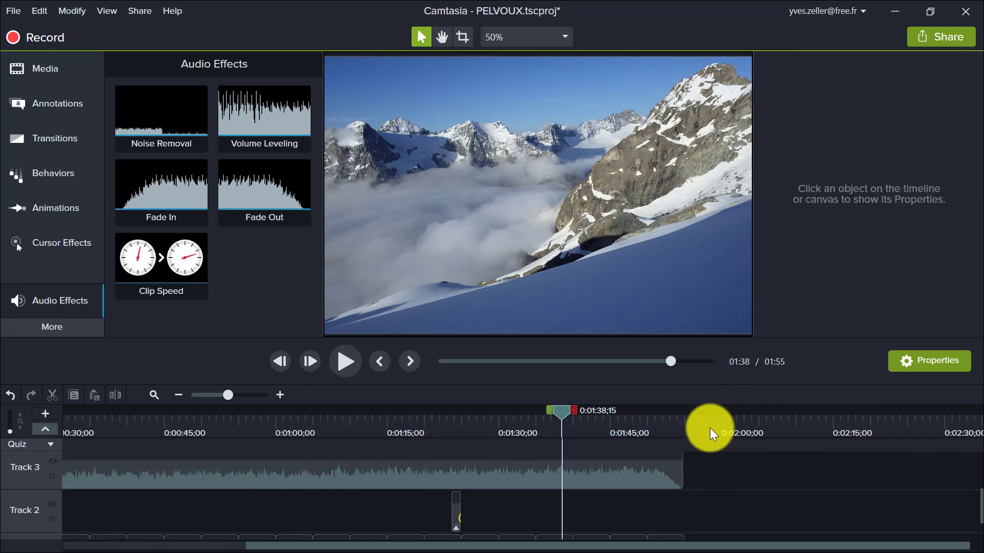
- Return the playhead to the start of the timeline and save the PELVOUX project
key("ctrl+Home")
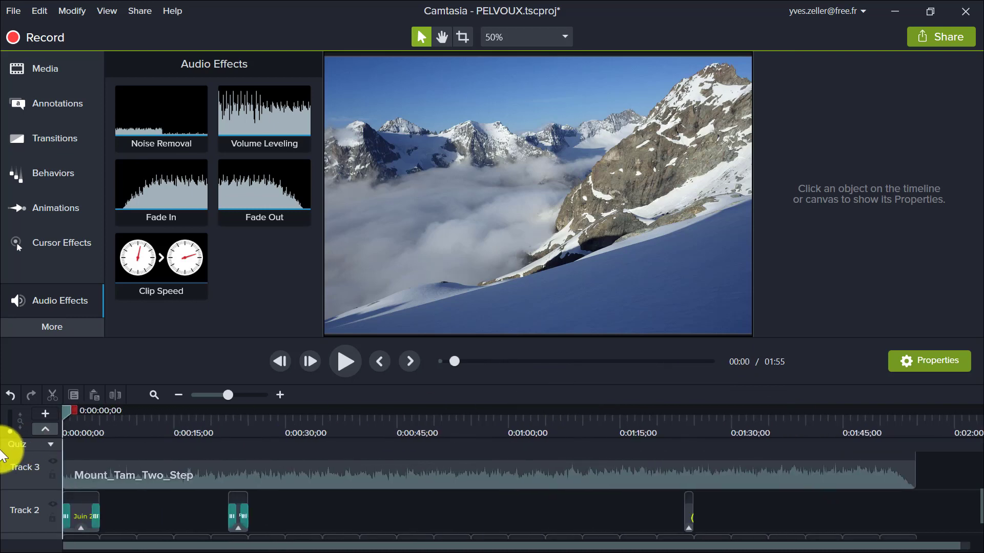
left_click(11, 12)
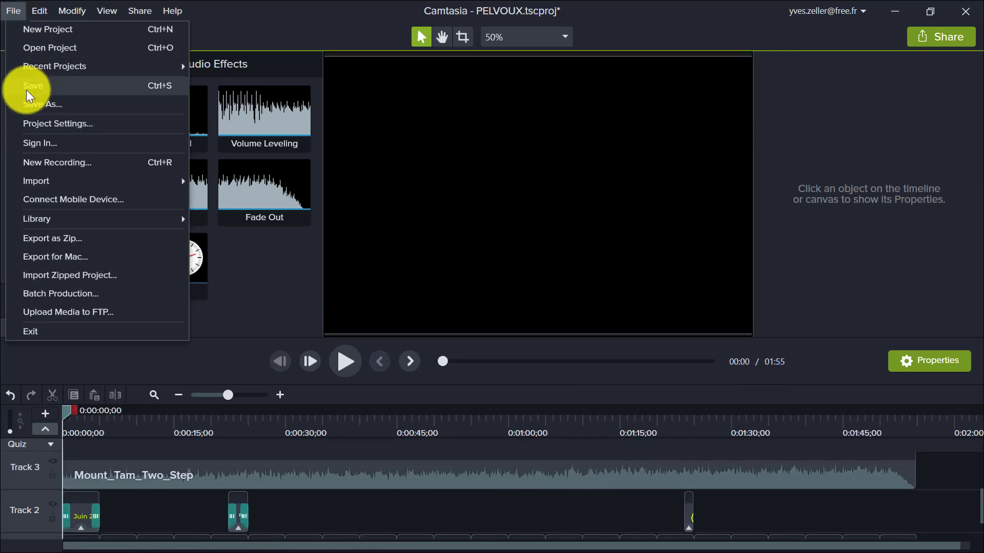
left_click(34, 86)
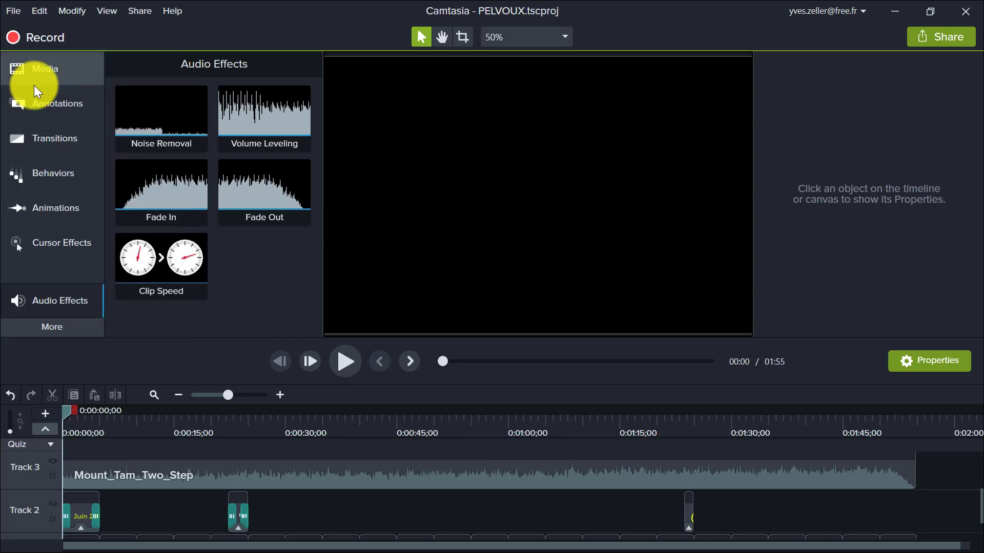